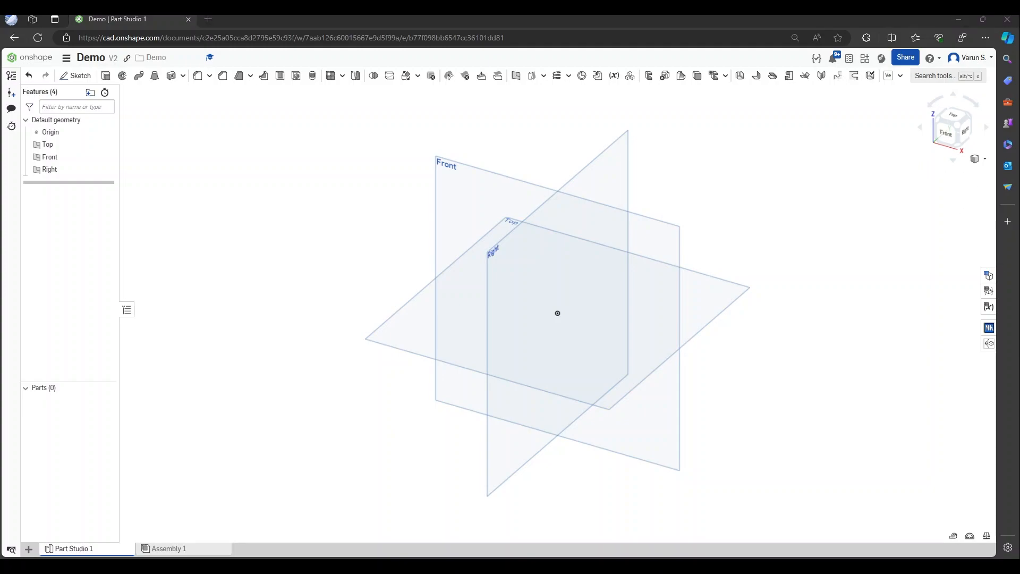
Sketch a rectangle about 74 mm wide and 84 mm high, centred on the origin, on the Top plane.
click(855, 261)
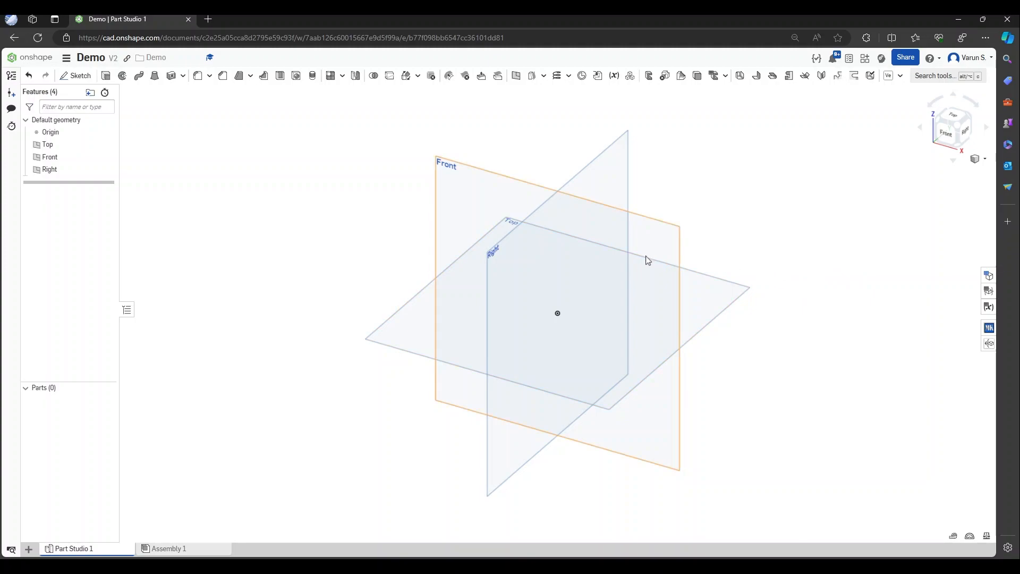
click(77, 75)
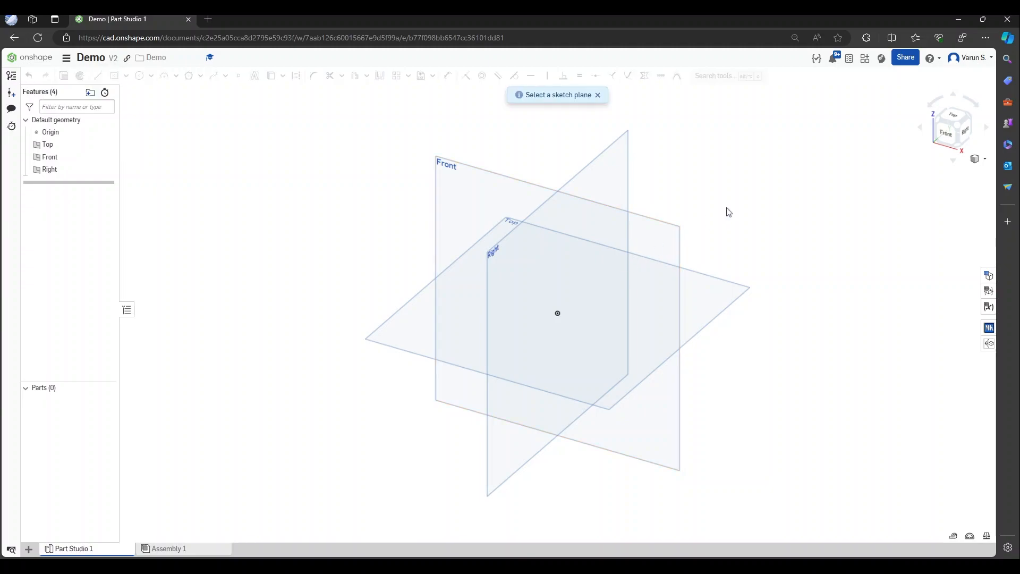
mouse_move(731, 163)
right_down()
mouse_move(744, 179)
mouse_move(738, 229)
mouse_move(717, 187)
mouse_move(758, 218)
right_up()
click(469, 216)
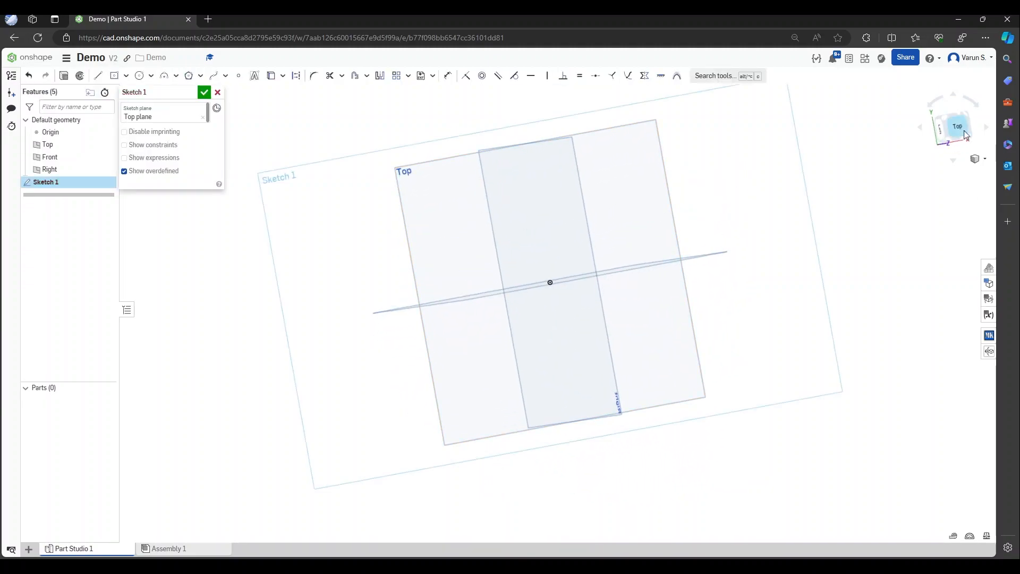
click(964, 129)
key(g)
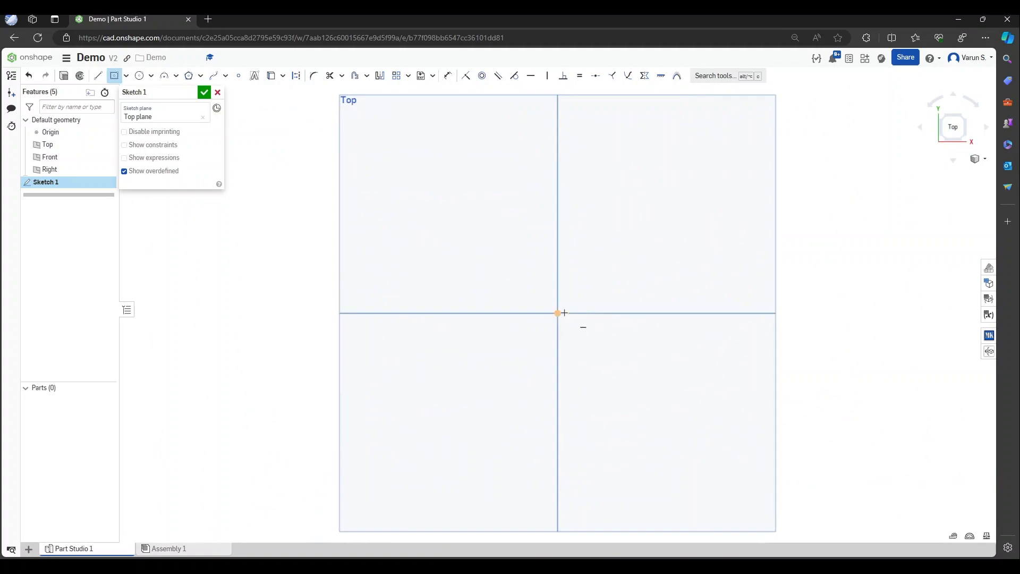
click(558, 313)
click(665, 191)
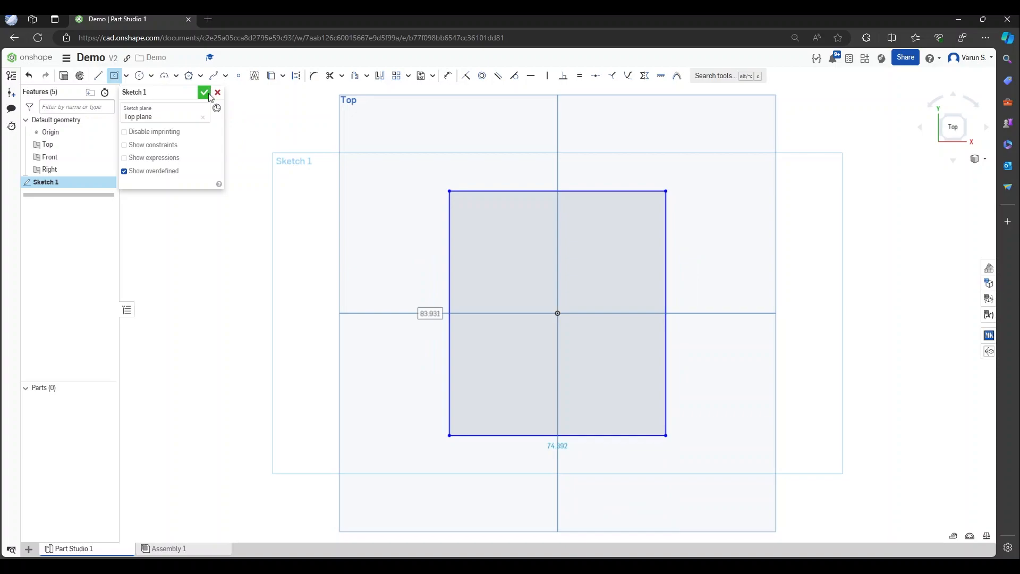
click(205, 93)
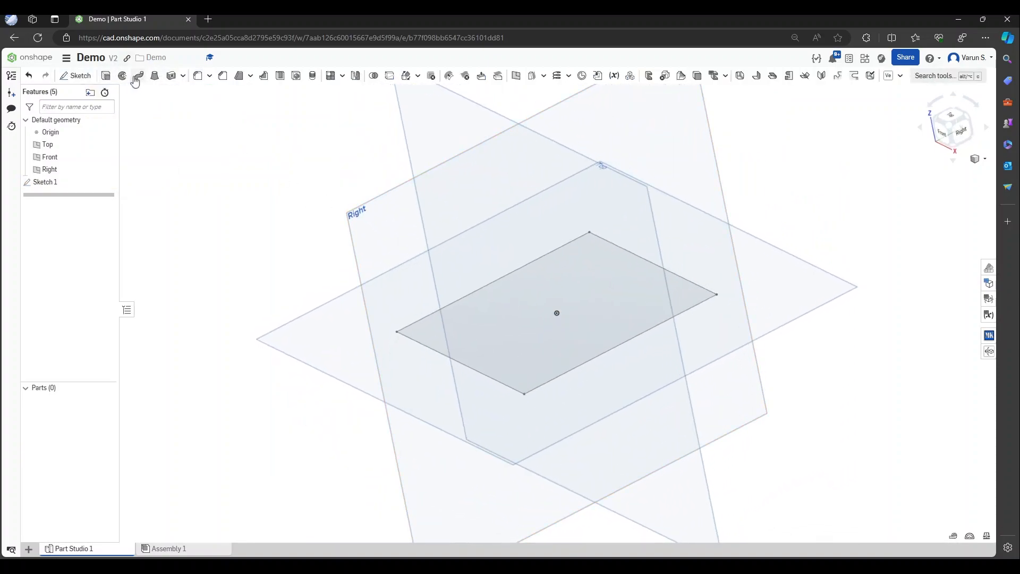
Extrude the rectangle as a new solid with a blind depth of 25 mm.
click(107, 78)
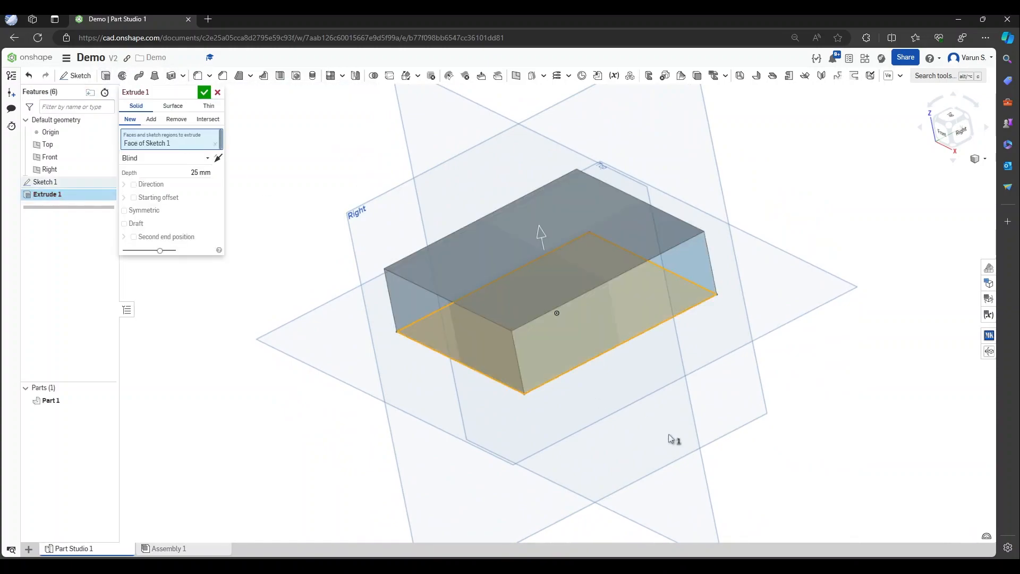
key(shift+7)
click(204, 92)
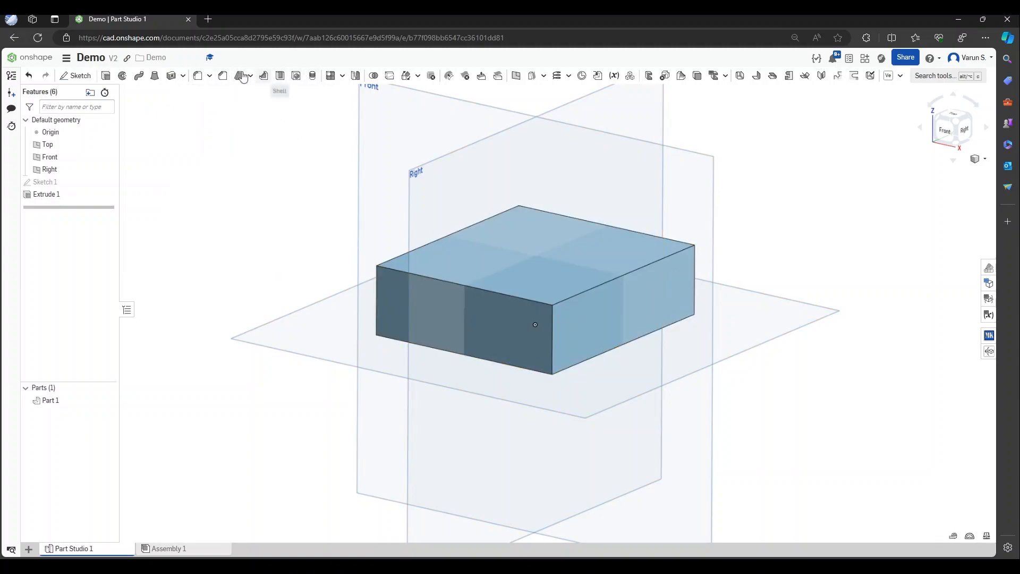
Chamfer all edges of the block's top face with an equal distance of 8 mm.
click(222, 75)
right_drag(425, 227, 519, 257)
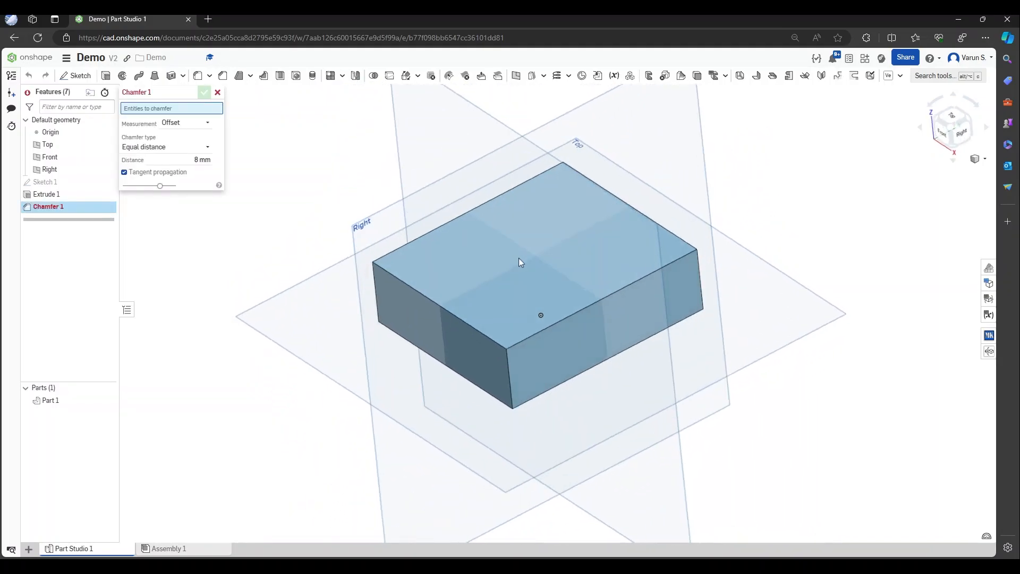
click(524, 292)
right_drag(504, 301, 648, 316)
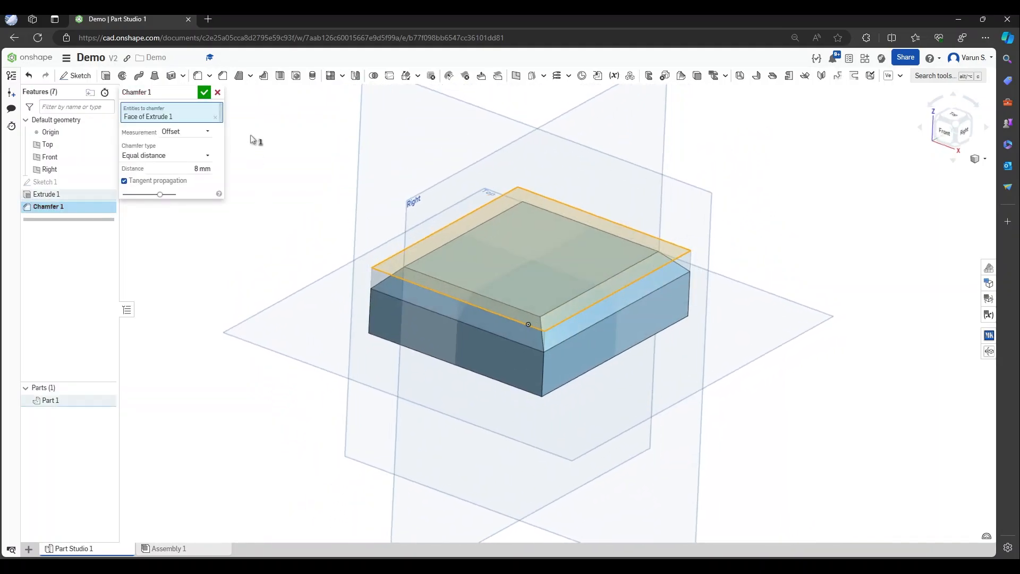
click(205, 96)
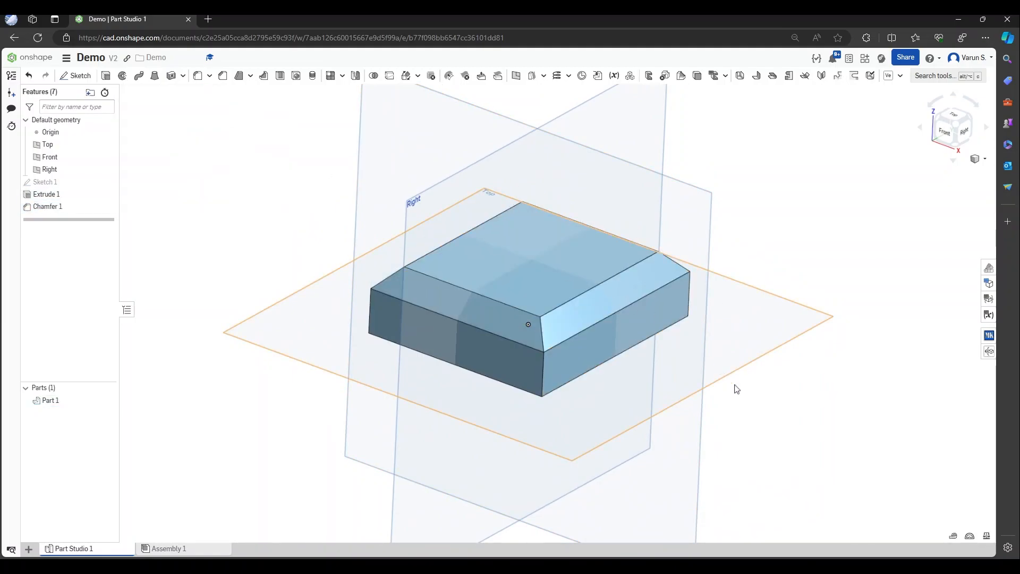
scroll(721, 380, down, 2)
scroll(462, 218, down, 2)
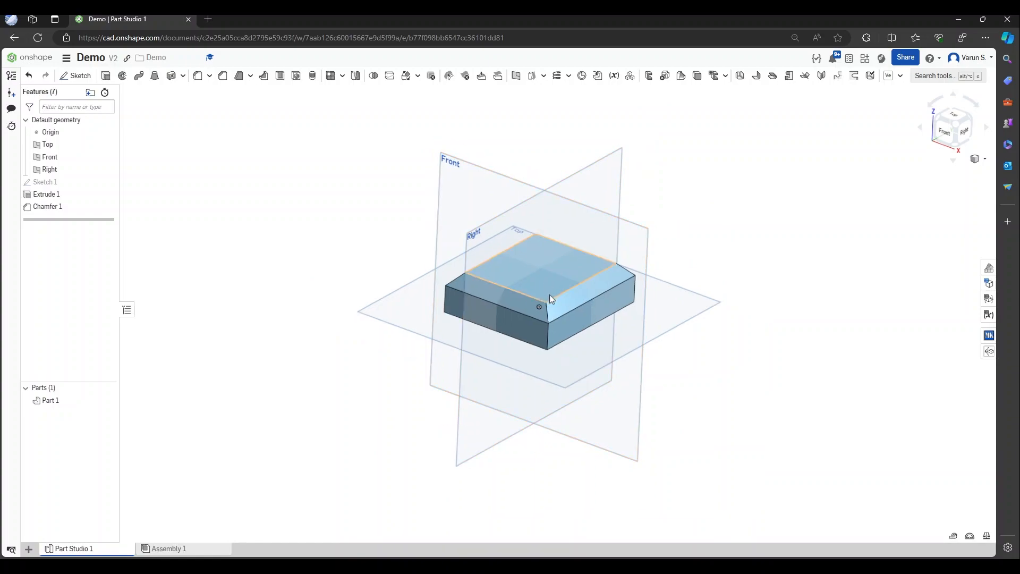
scroll(537, 308, up, 1)
click(538, 308)
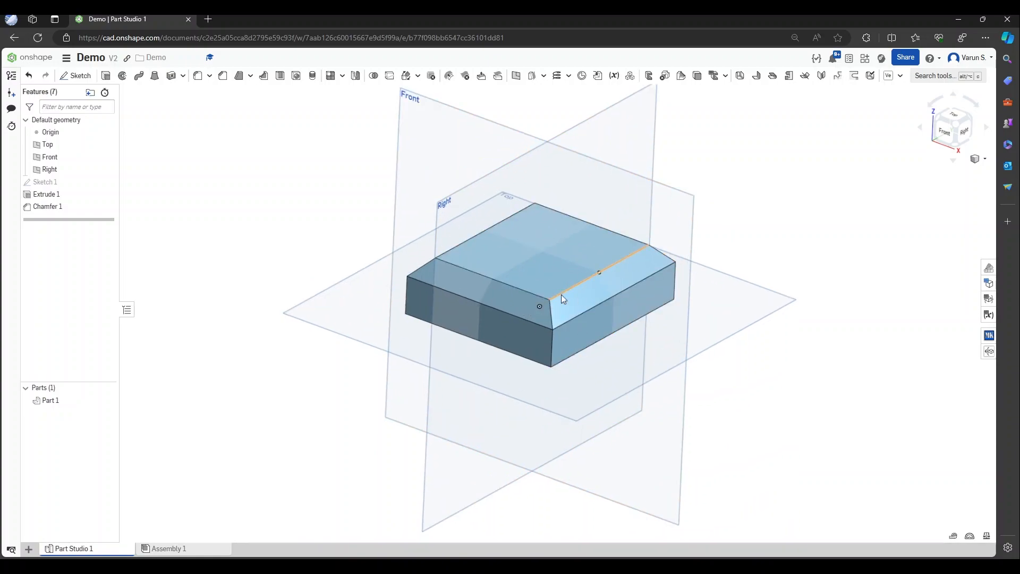
mouse_move(514, 351)
right_down()
mouse_move(504, 333)
mouse_move(521, 317)
mouse_move(514, 355)
right_up()
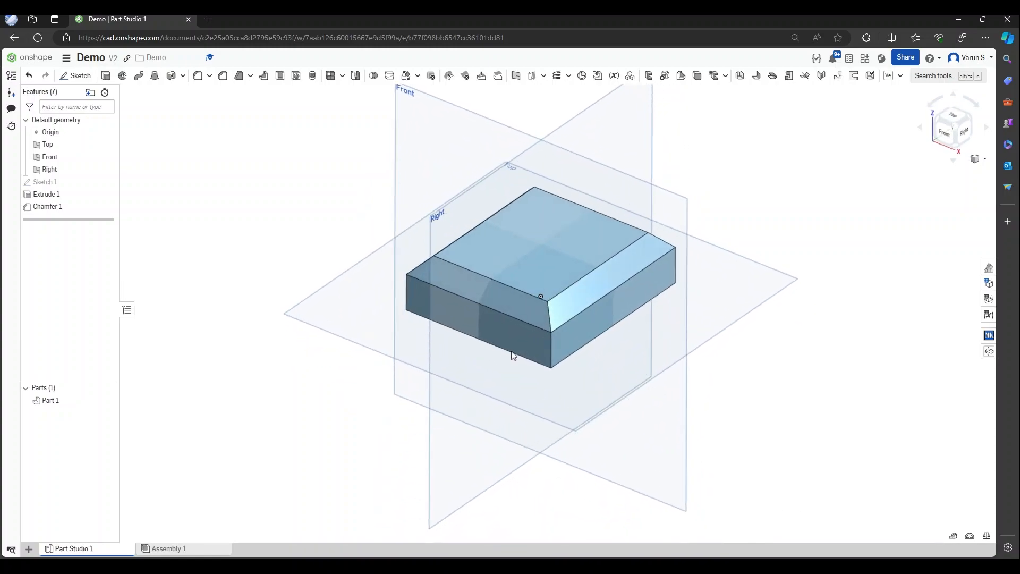
click(956, 127)
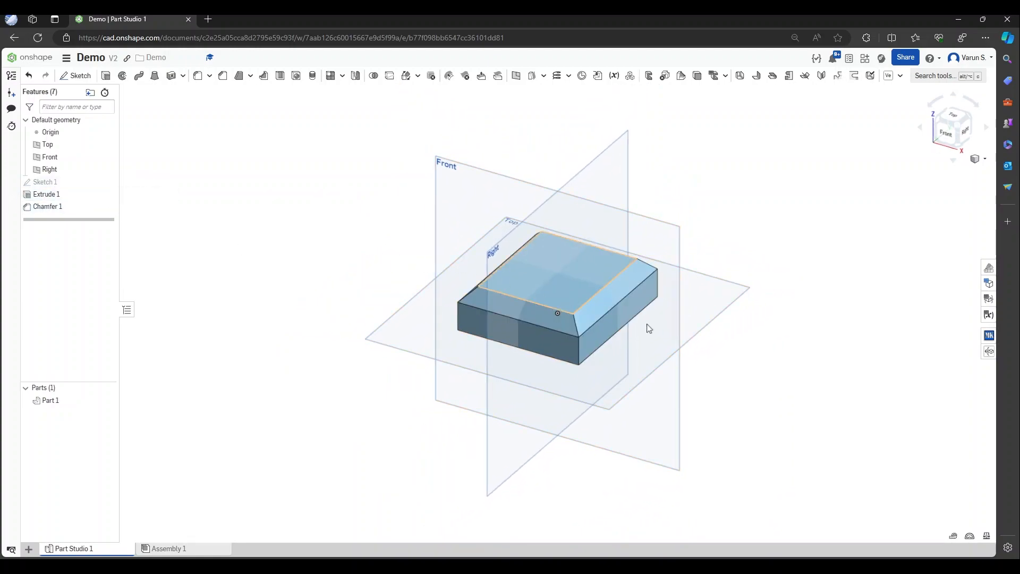
Delete the demo sketch, extrude and chamfer features together, leaving only the default geometry.
drag(48, 182, 64, 211)
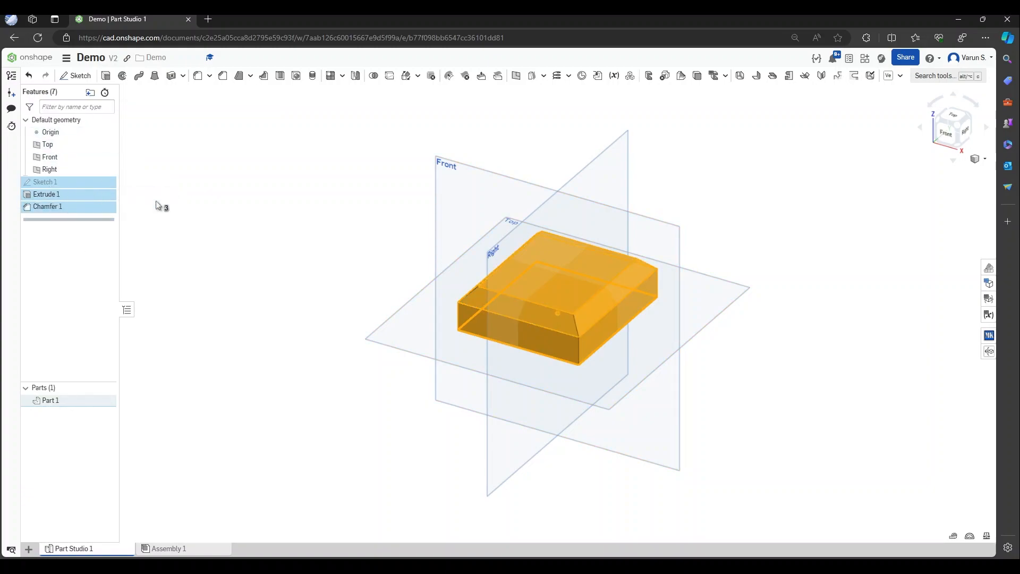
key(Delete)
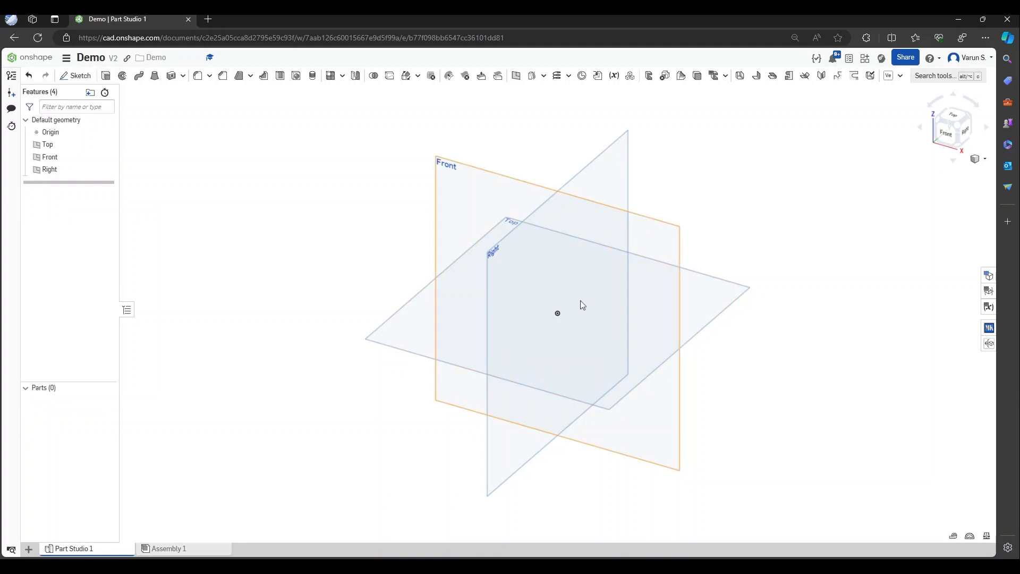
scroll(553, 313, down, 2)
scroll(553, 313, up, 3)
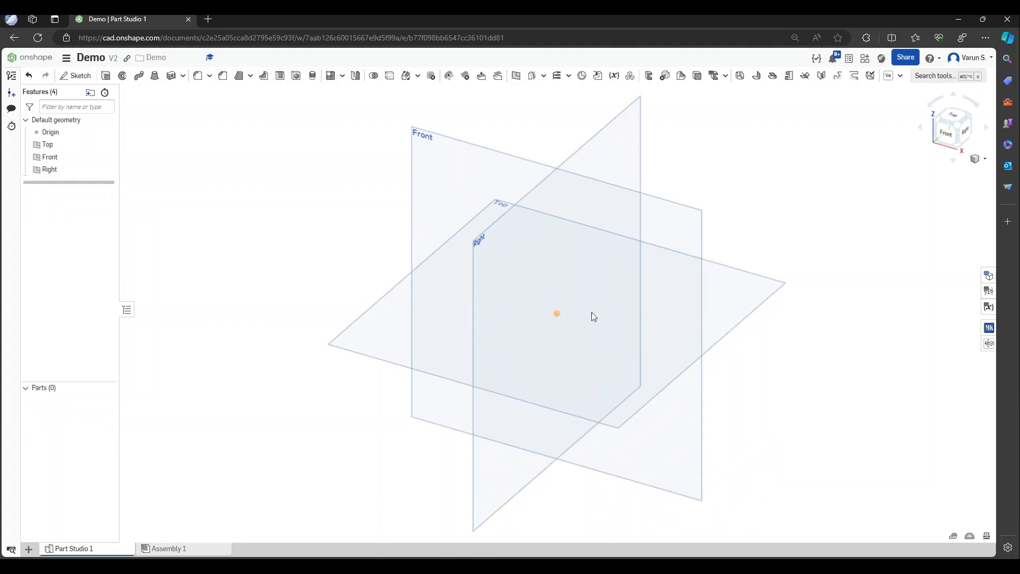
click(958, 131)
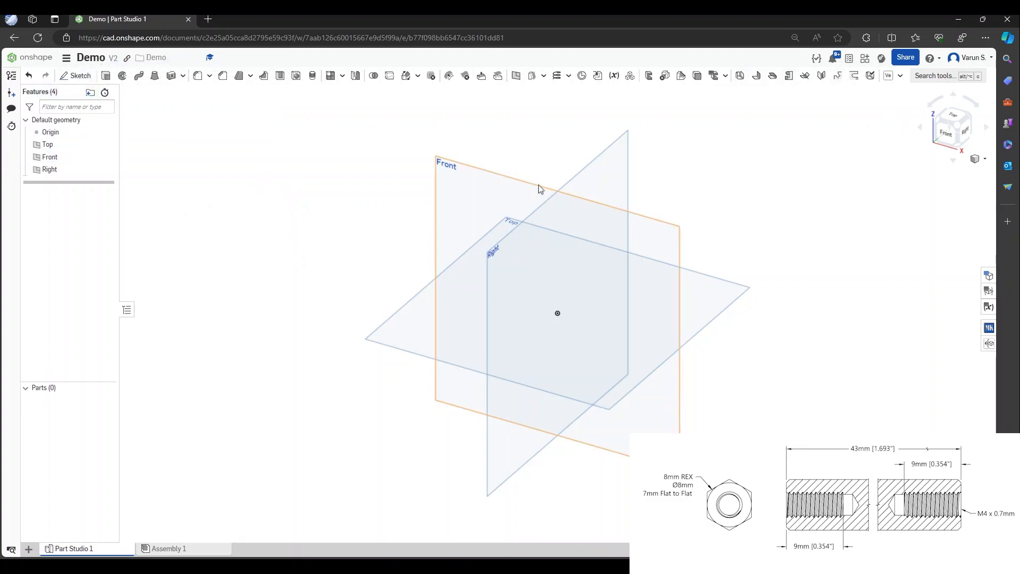
Start a new sketch on the Front plane and view the plane straight on.
click(76, 76)
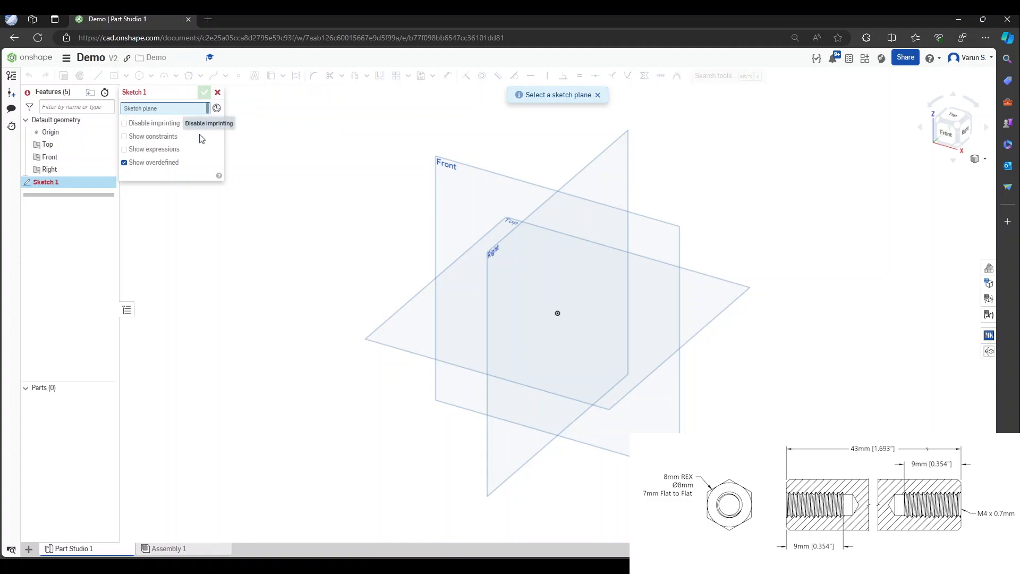
click(465, 184)
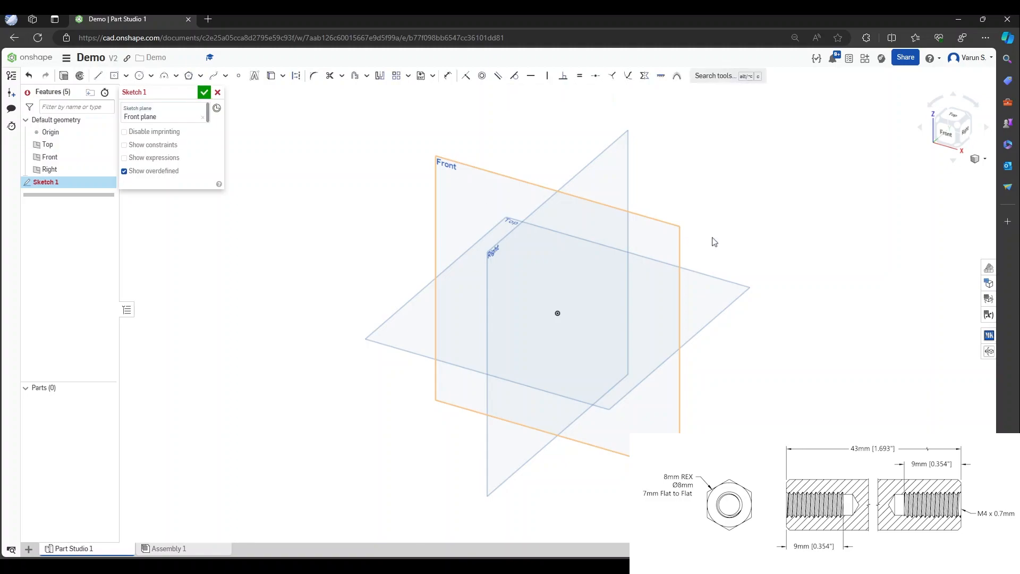
click(946, 137)
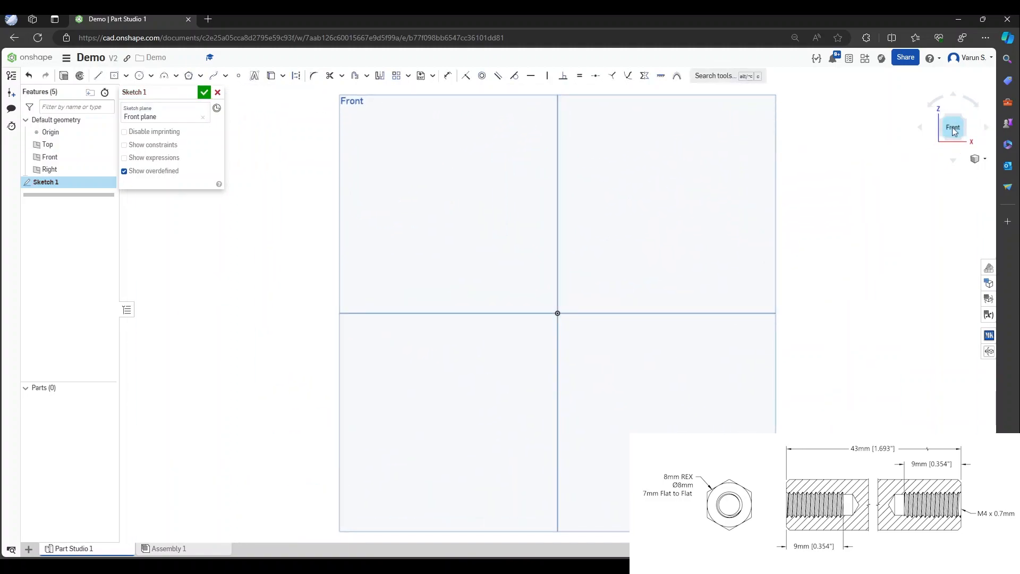
click(962, 117)
click(952, 141)
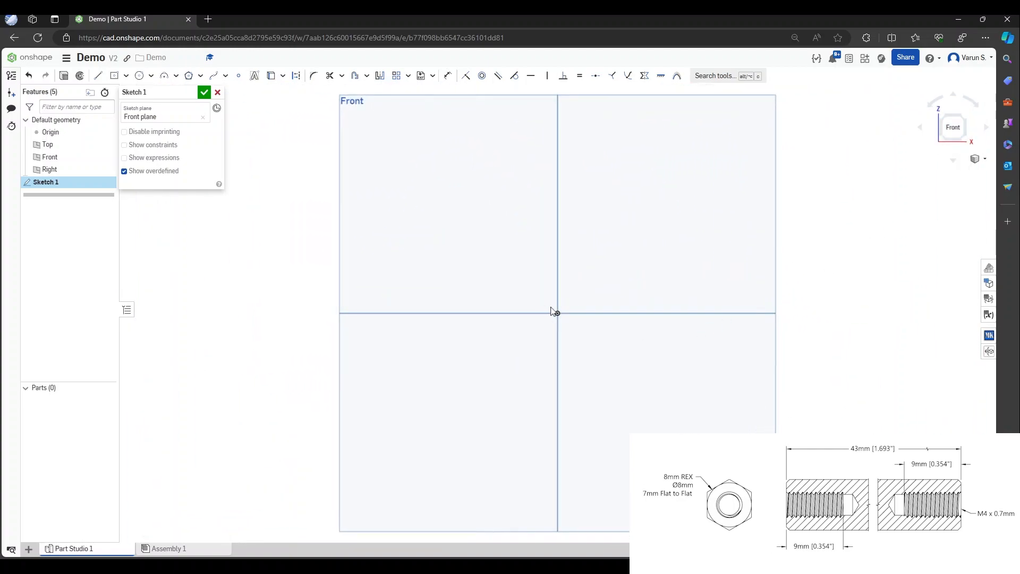
scroll(558, 315, up, 3)
scroll(557, 316, down, 3)
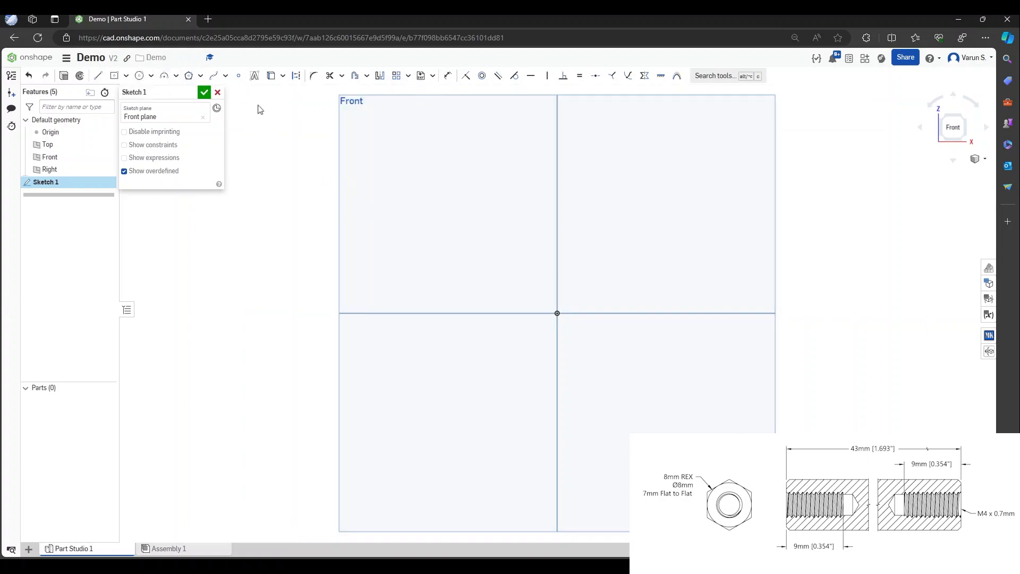
Draw a centre-point circle on the origin and set its diameter to 4 mm.
click(140, 77)
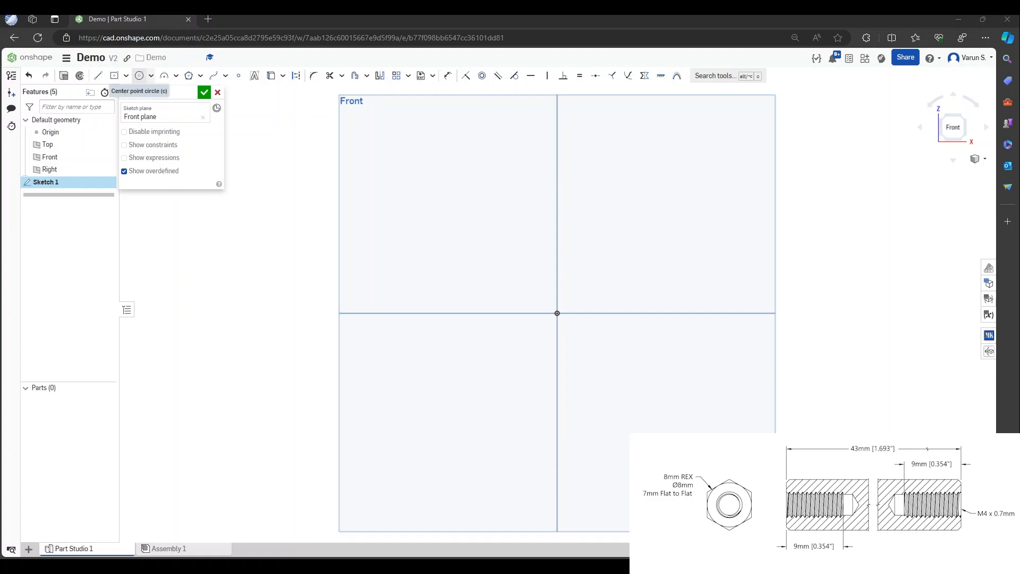
click(139, 76)
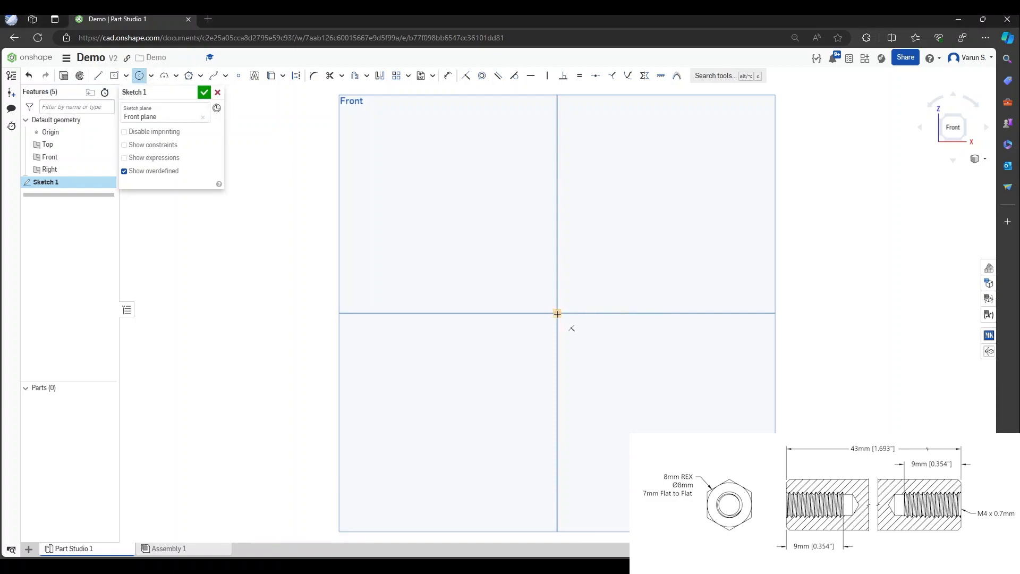
click(557, 313)
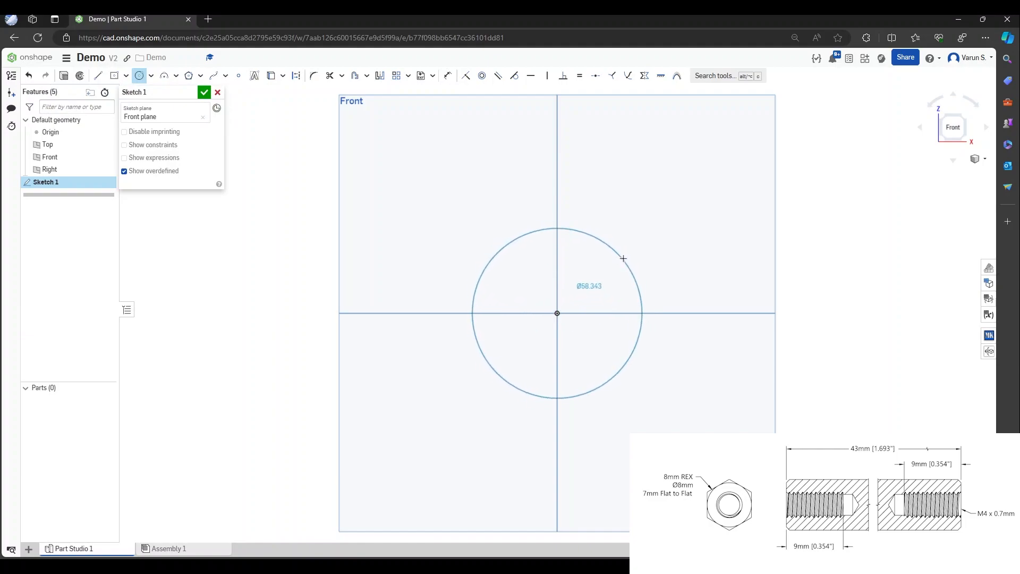
click(636, 248)
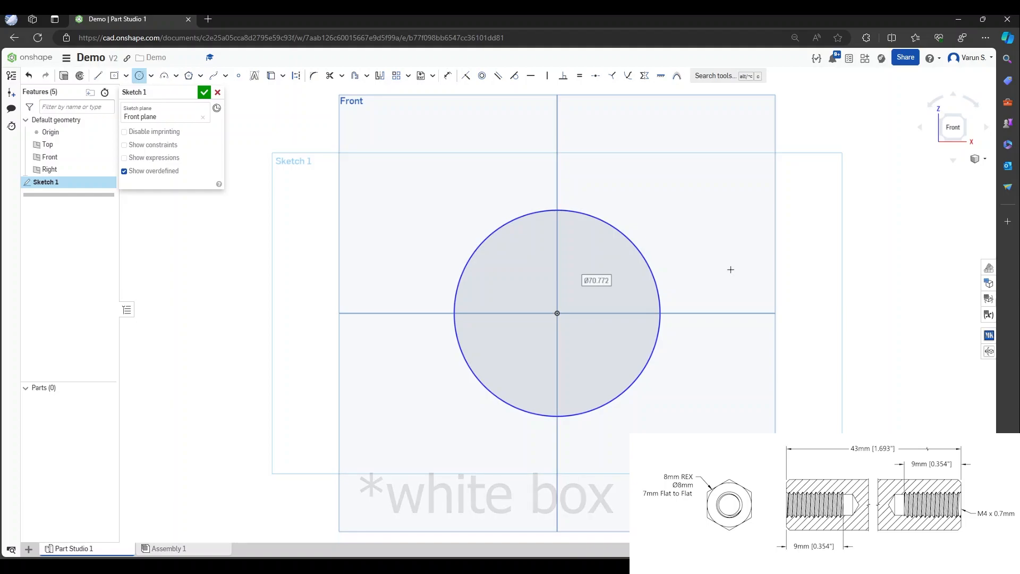
text(4)
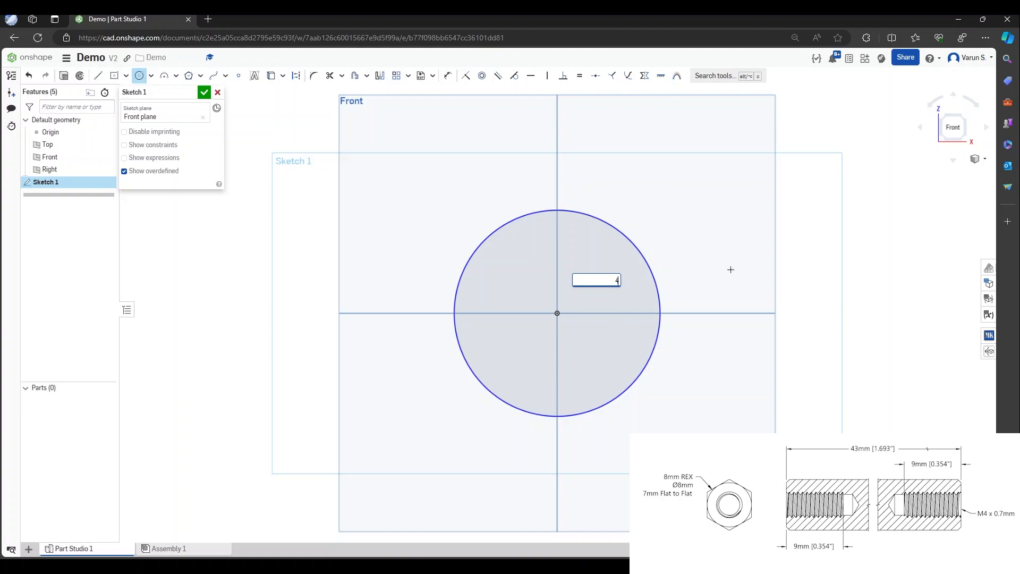
text(mm)
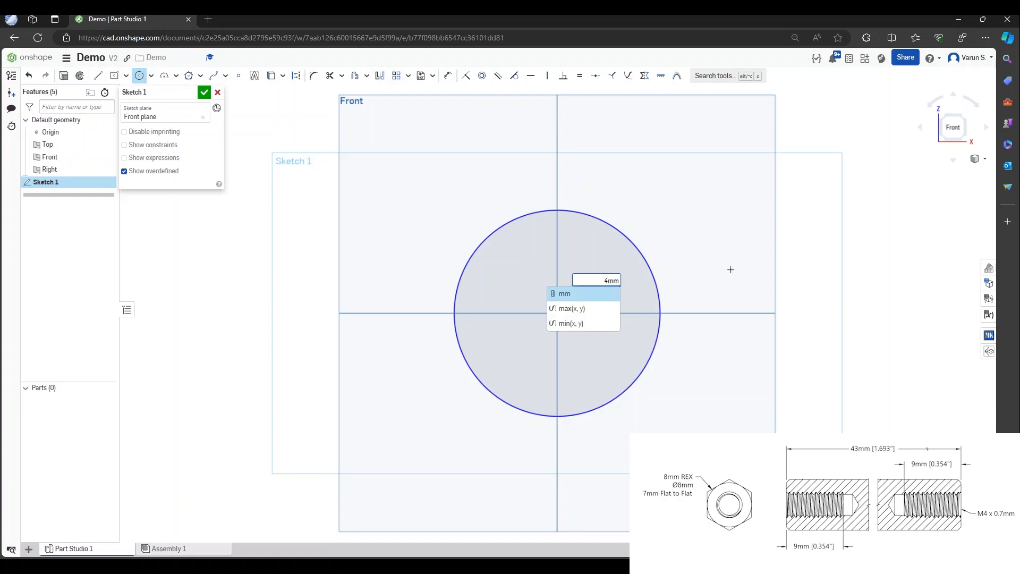
key(Return)
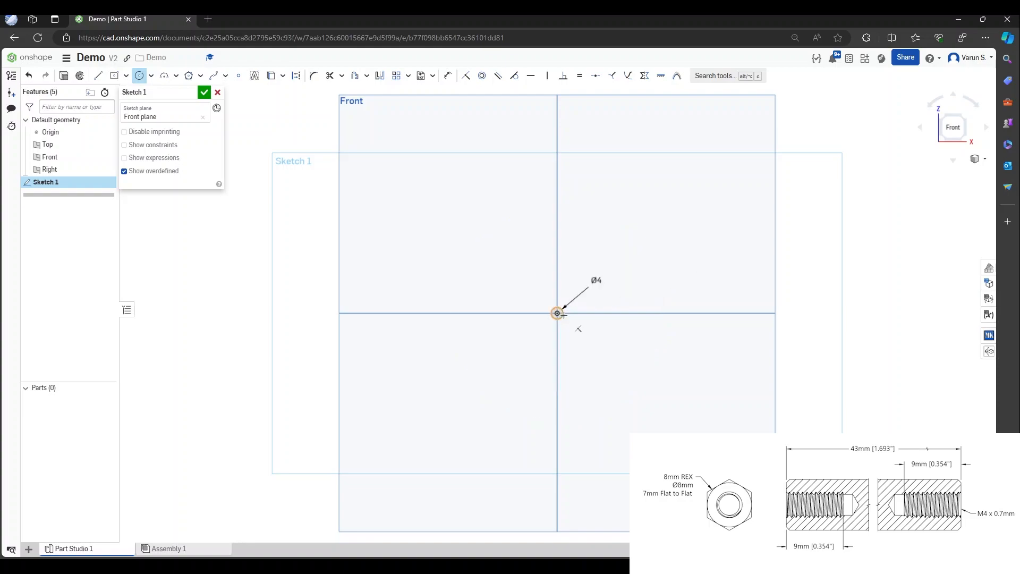
scroll(571, 327, up, 5)
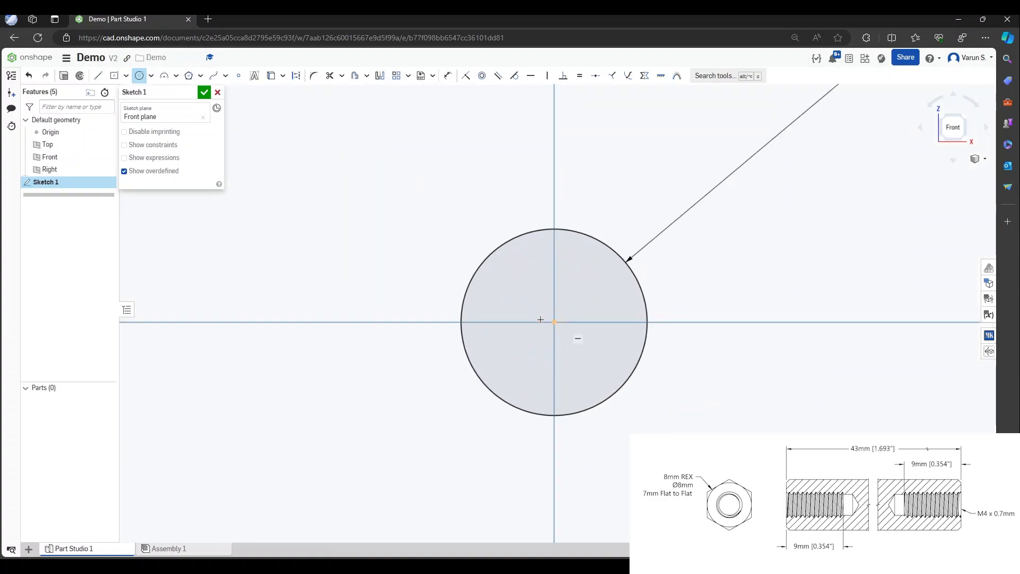
scroll(552, 307, down, 3)
scroll(553, 250, up, 1)
scroll(590, 327, down, 1)
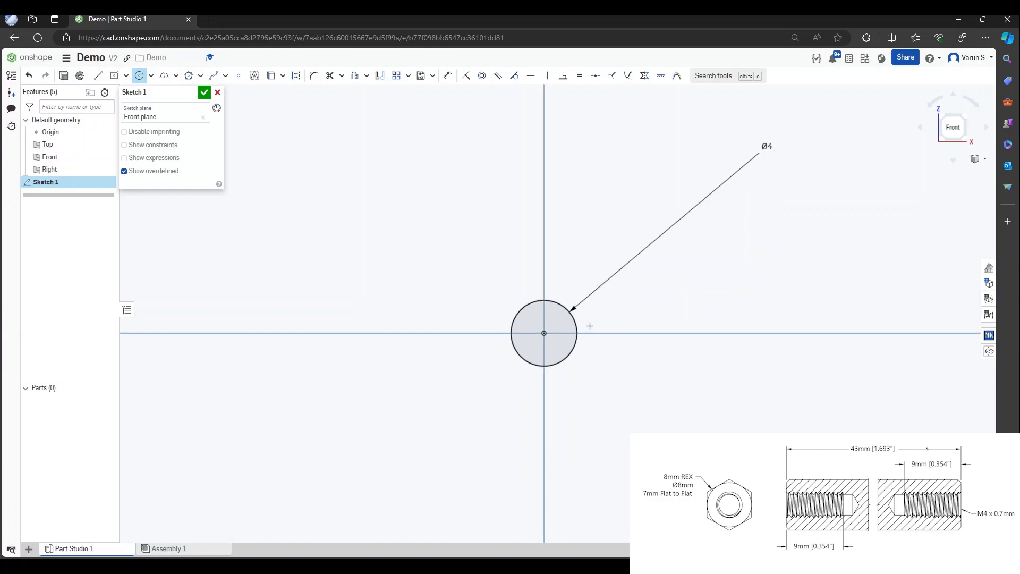
scroll(586, 292, up, 2)
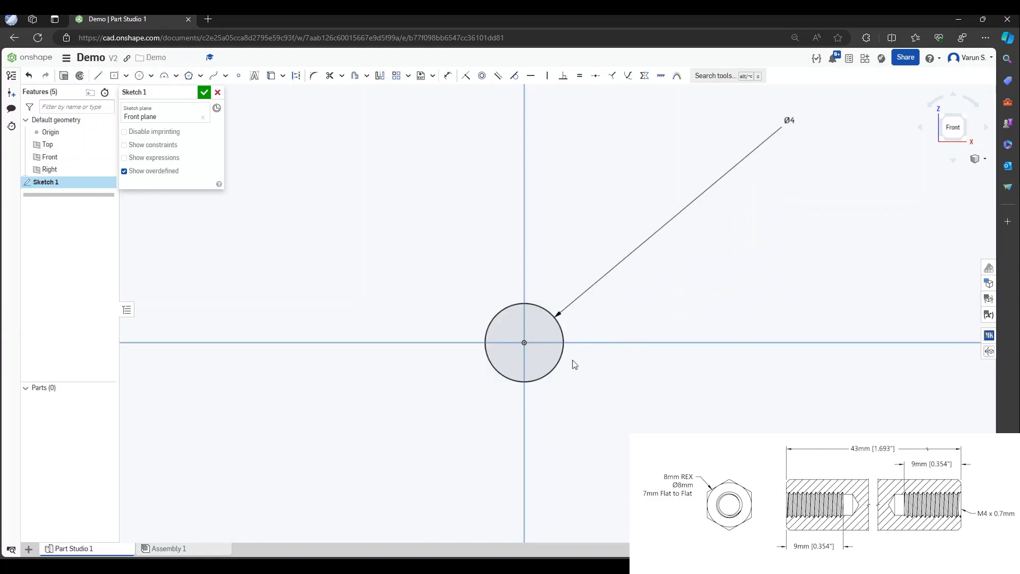
scroll(618, 186, down, 1)
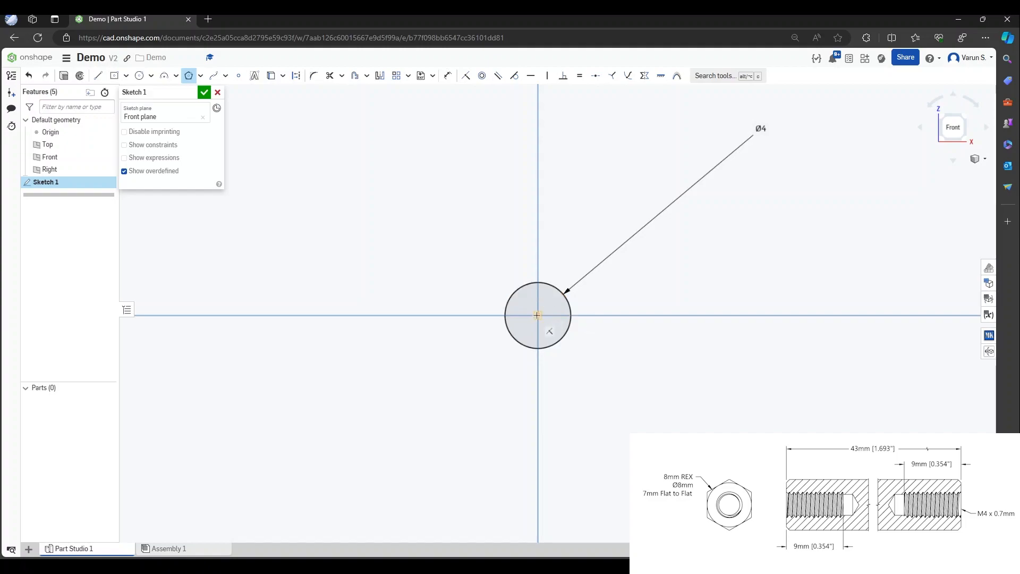
Draw a six-sided circumscribed polygon centred on the origin around the 4 mm circle, with an inner circle about 22.5 mm in diameter.
click(537, 315)
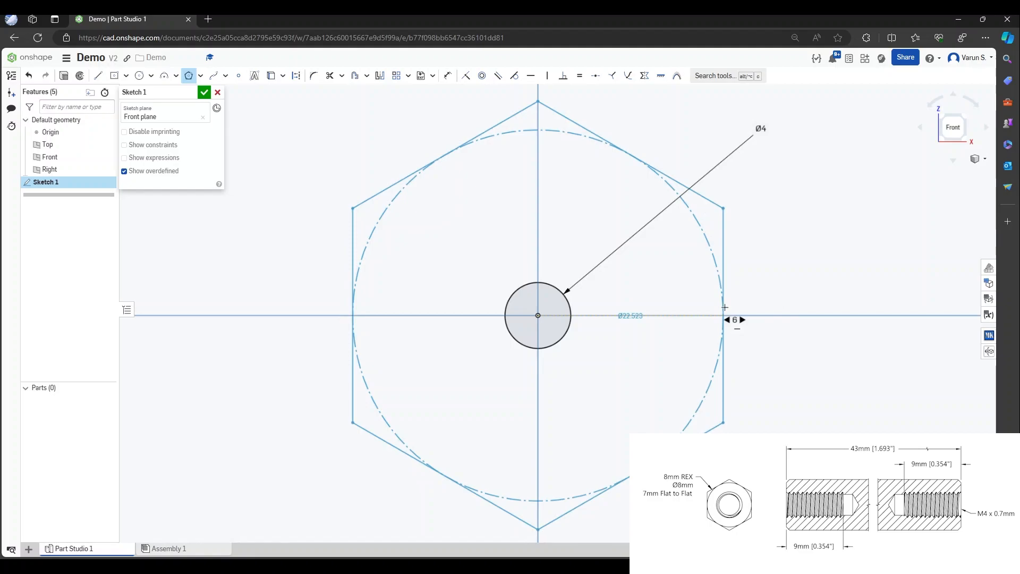
click(724, 307)
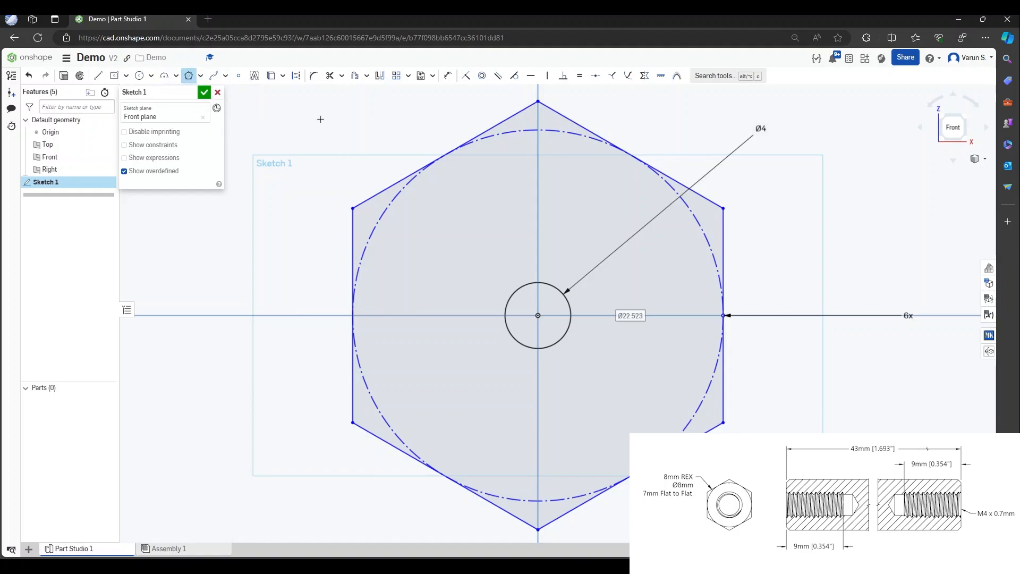
click(189, 76)
Resize the undimensioned hexagon freehand to an inner circle diameter of about 23.5 mm.
scroll(510, 271, down, 10)
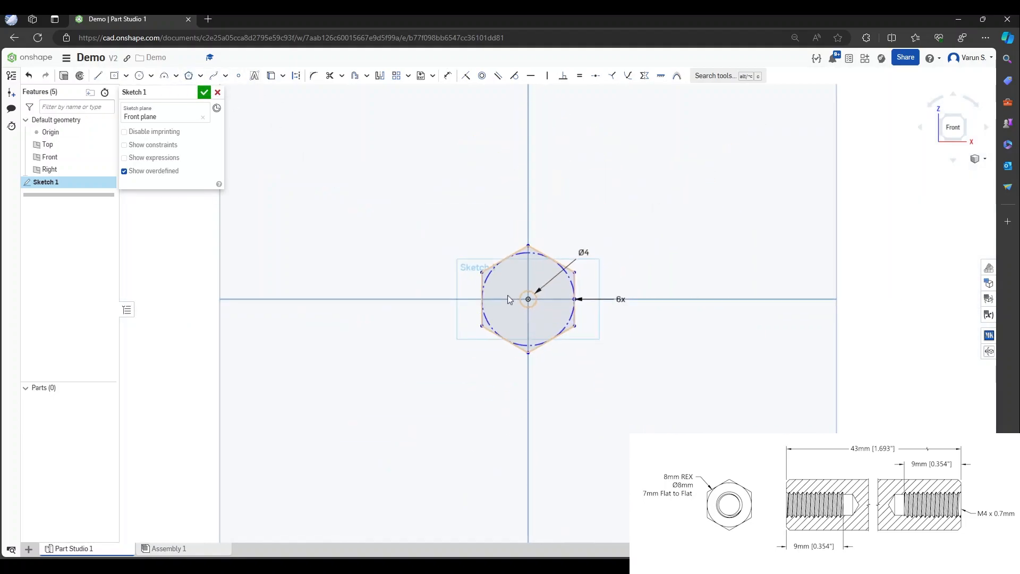
scroll(526, 283, up, 5)
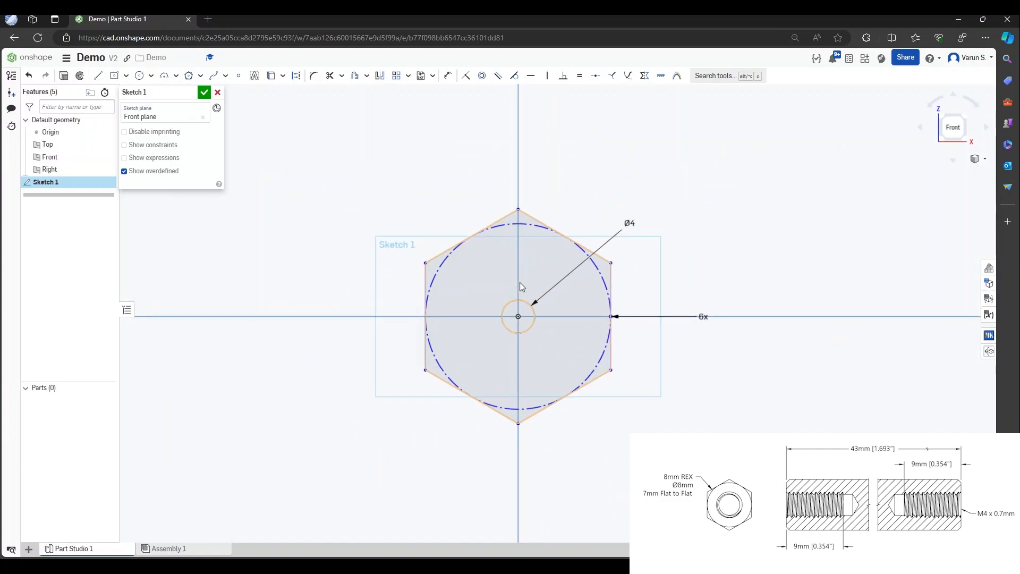
scroll(528, 311, up, 2)
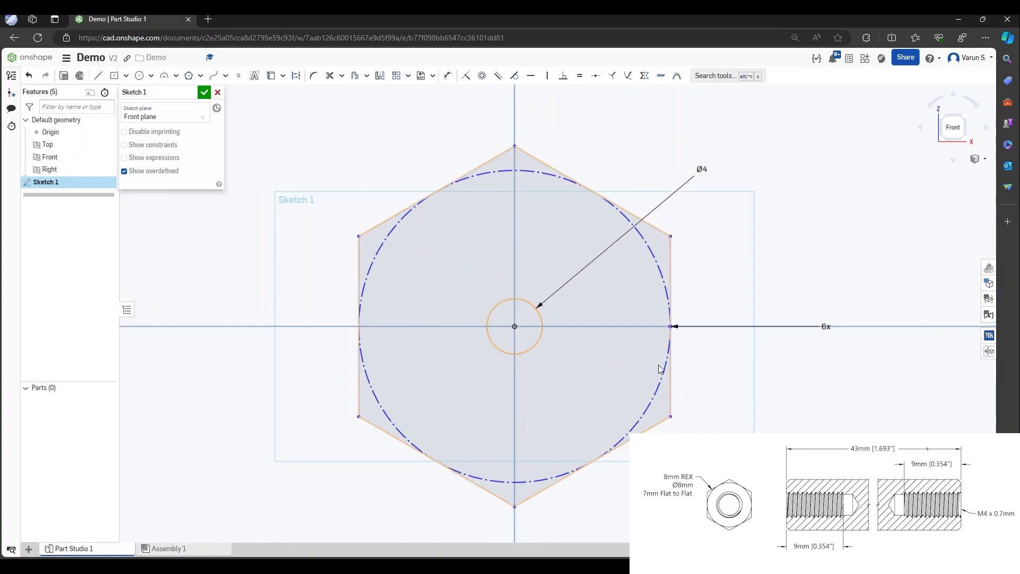
scroll(744, 311, down, 1)
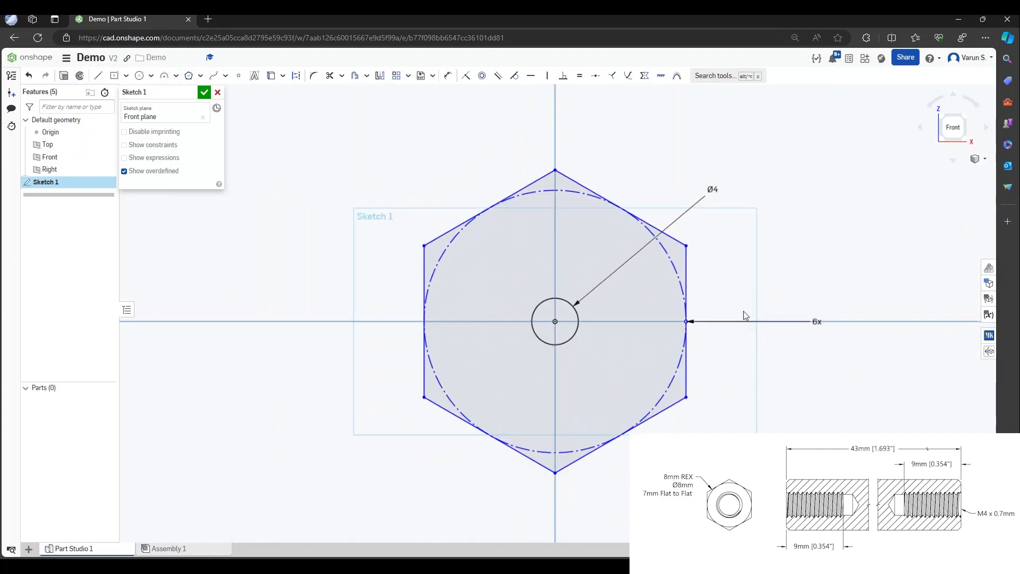
scroll(505, 359, down, 1)
scroll(642, 297, up, 1)
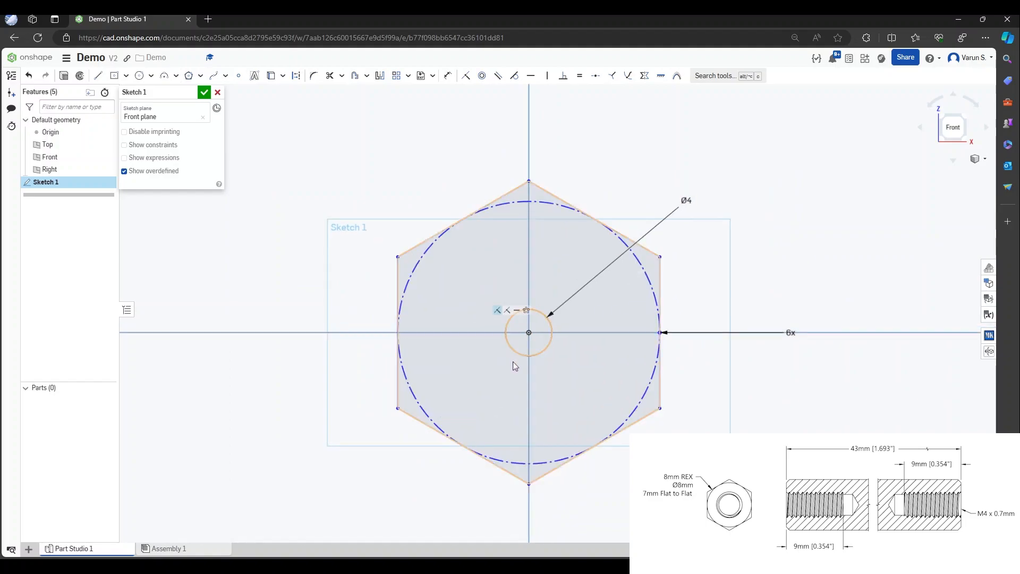
drag(547, 346, 609, 317)
drag(561, 358, 563, 361)
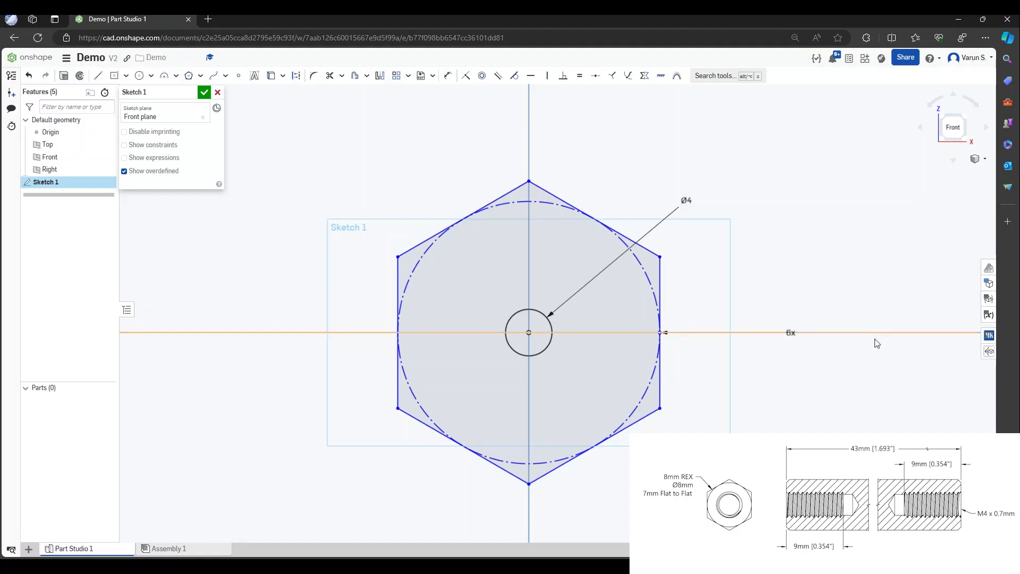
mouse_move(637, 277)
mouse_down()
mouse_move(574, 300)
mouse_move(683, 255)
mouse_move(646, 263)
mouse_up()
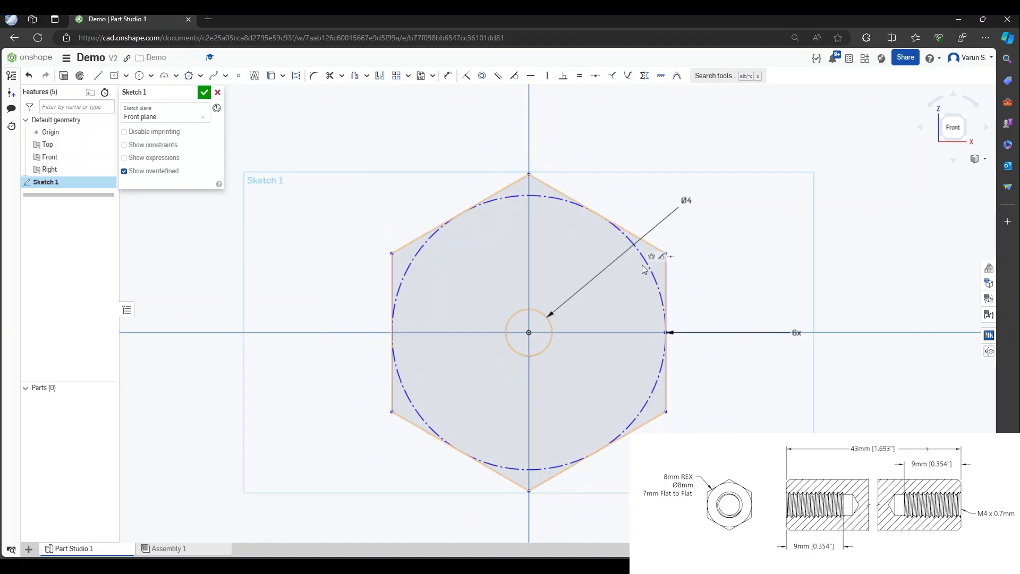
Dimension the hexagon's inner construction circle to a diameter of 7 mm, fixing the flat-to-flat width.
click(448, 79)
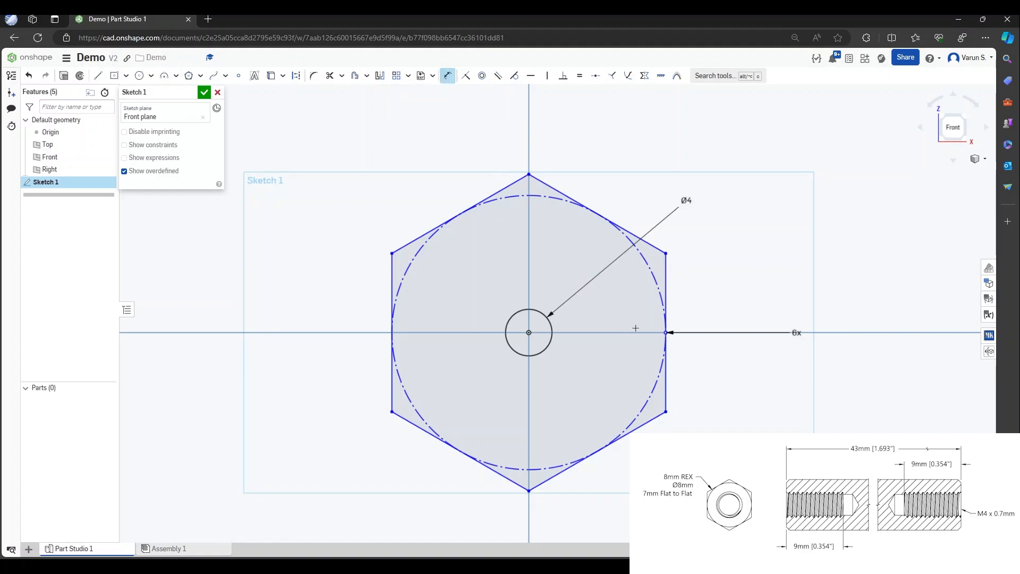
click(650, 274)
click(616, 302)
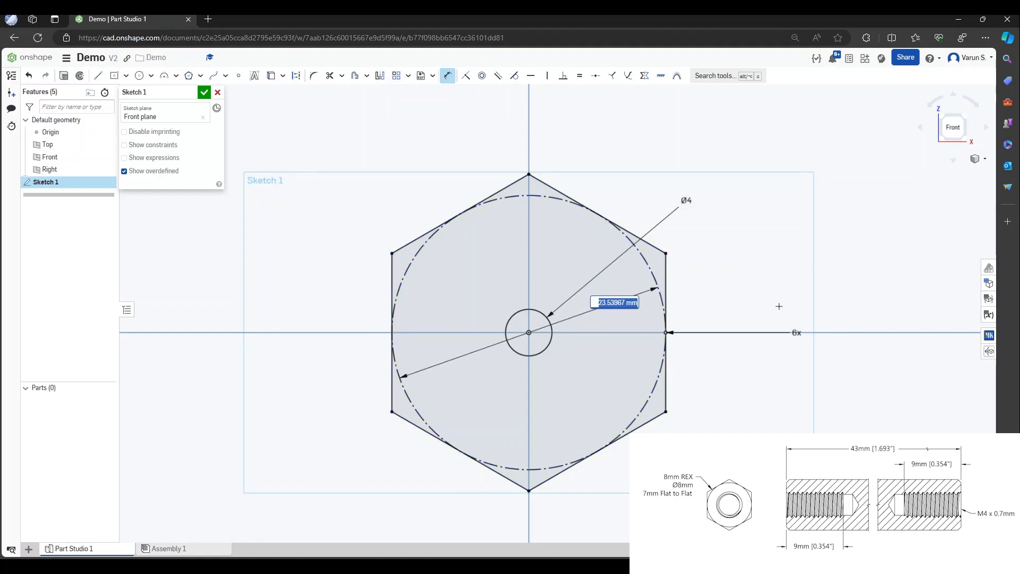
text(7mm)
key(Return)
scroll(494, 329, down, 1)
scroll(486, 331, up, 5)
scroll(486, 330, up, 1)
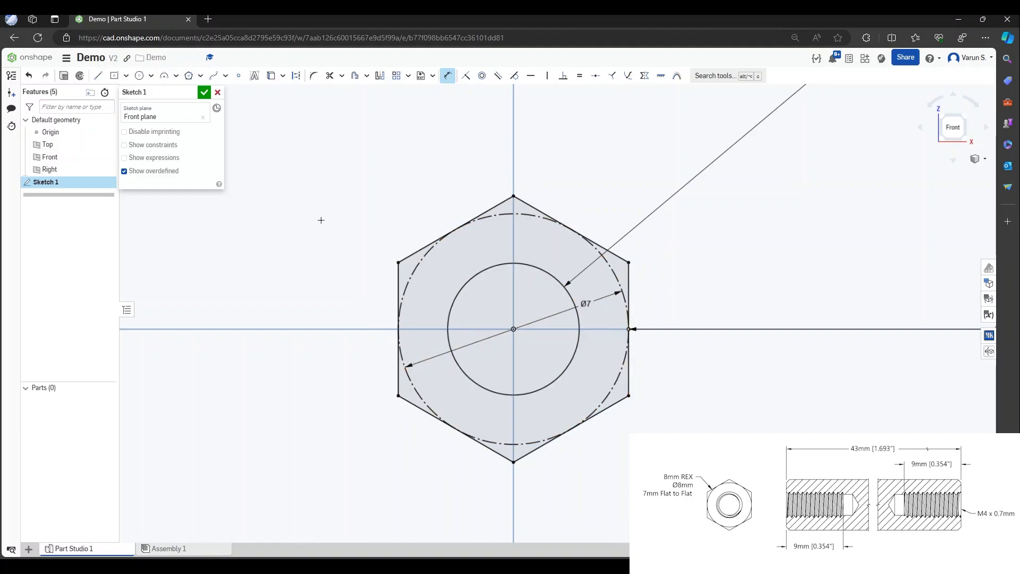
key(Escape)
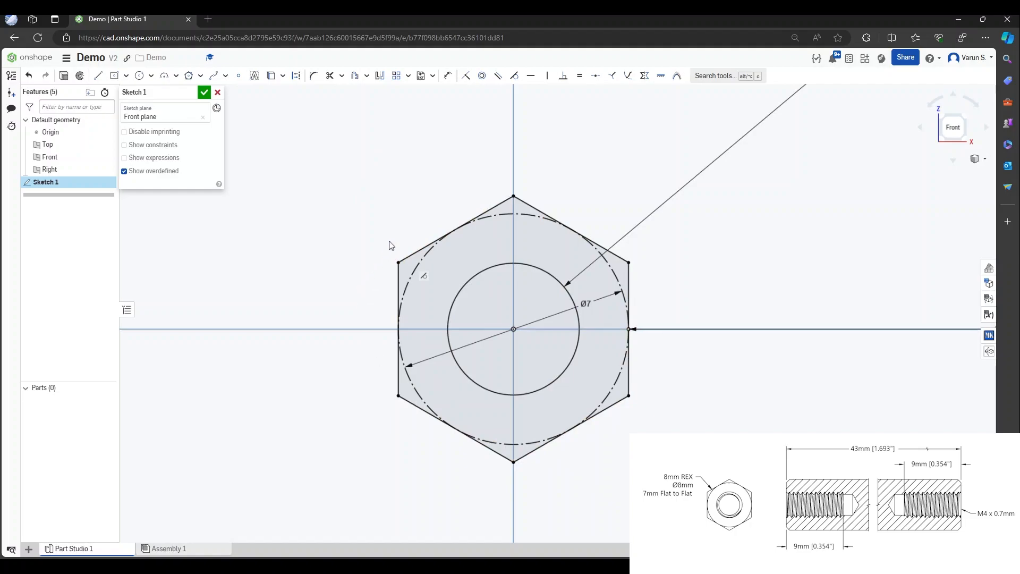
Draw a centre-point circle on the origin with a diameter of 8 mm and finish the sketch.
click(143, 79)
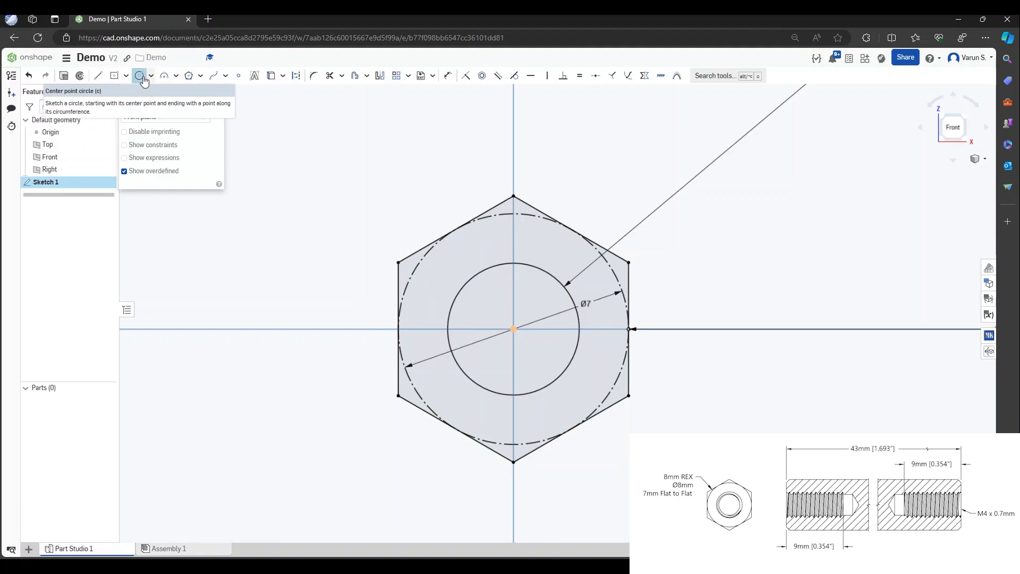
click(512, 329)
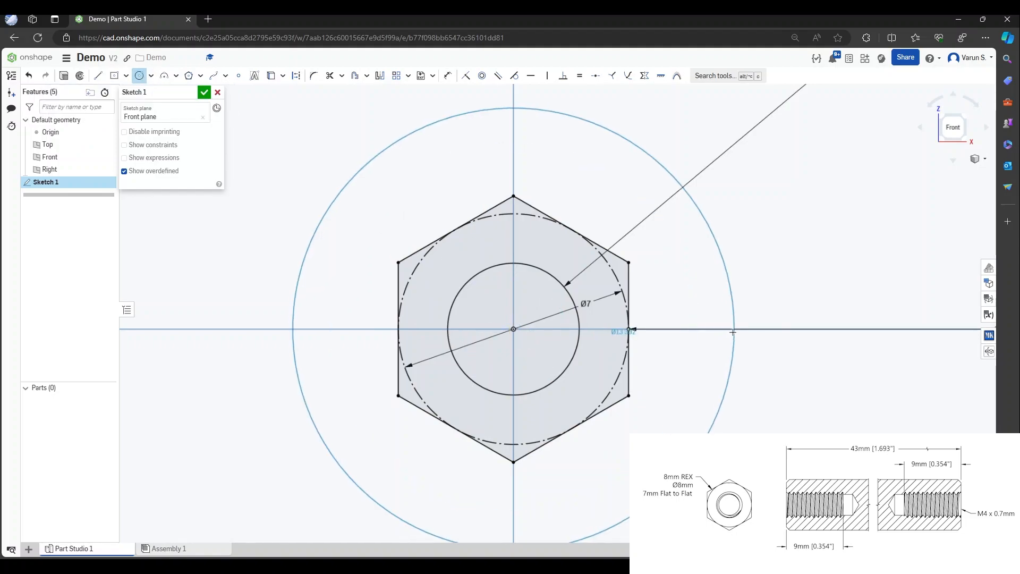
click(766, 230)
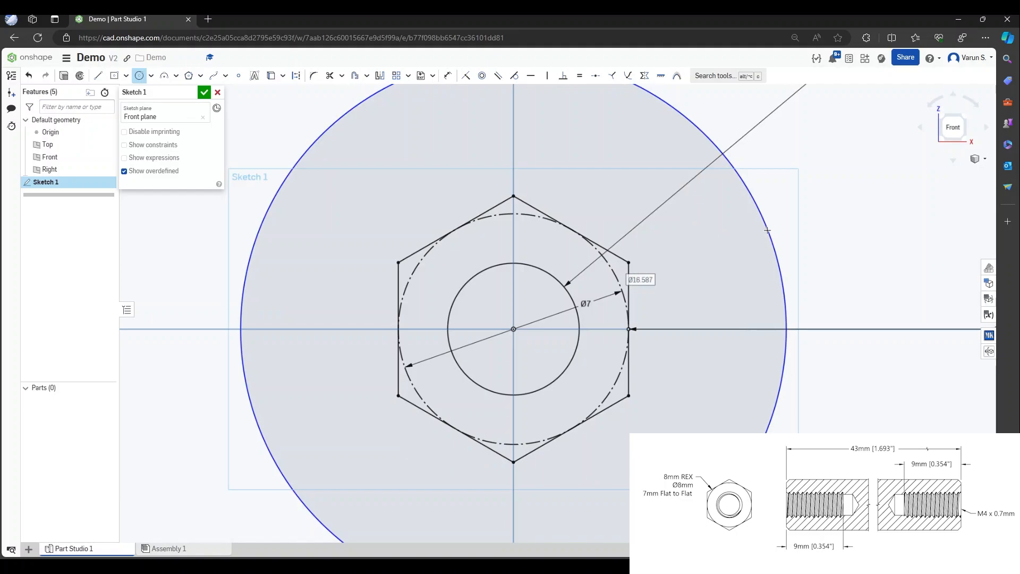
text(8mm)
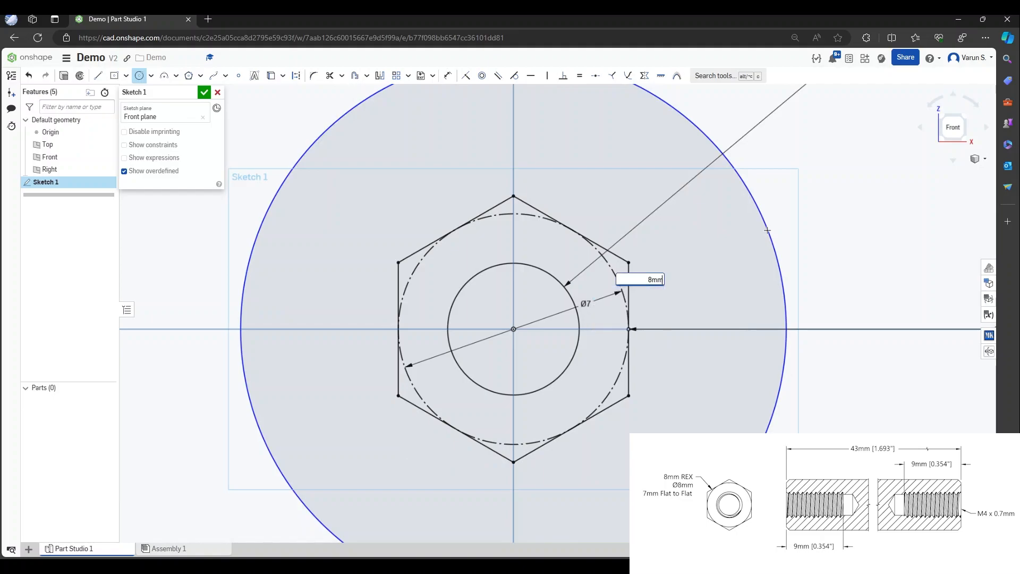
key(Return)
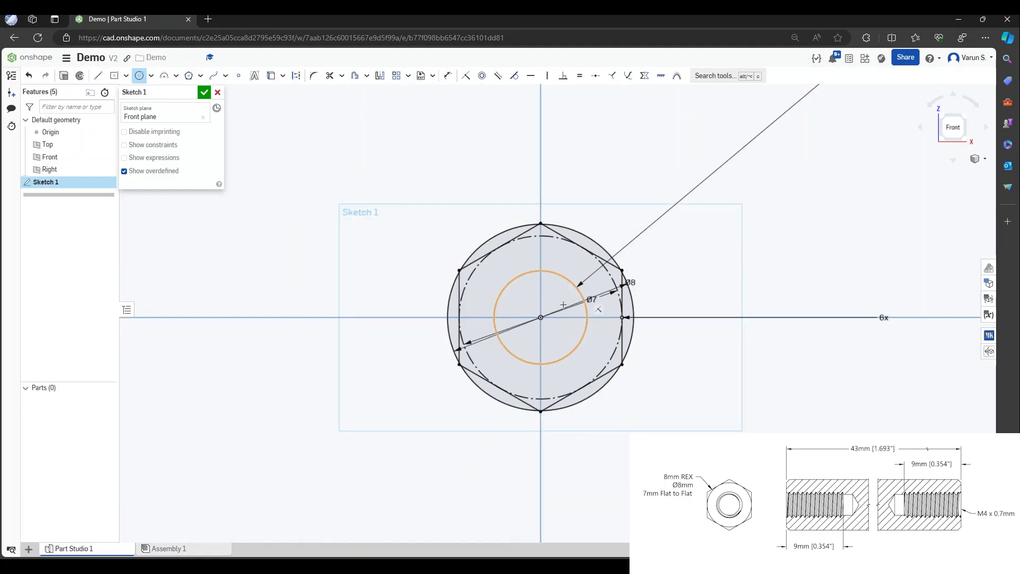
scroll(562, 305, up, 3)
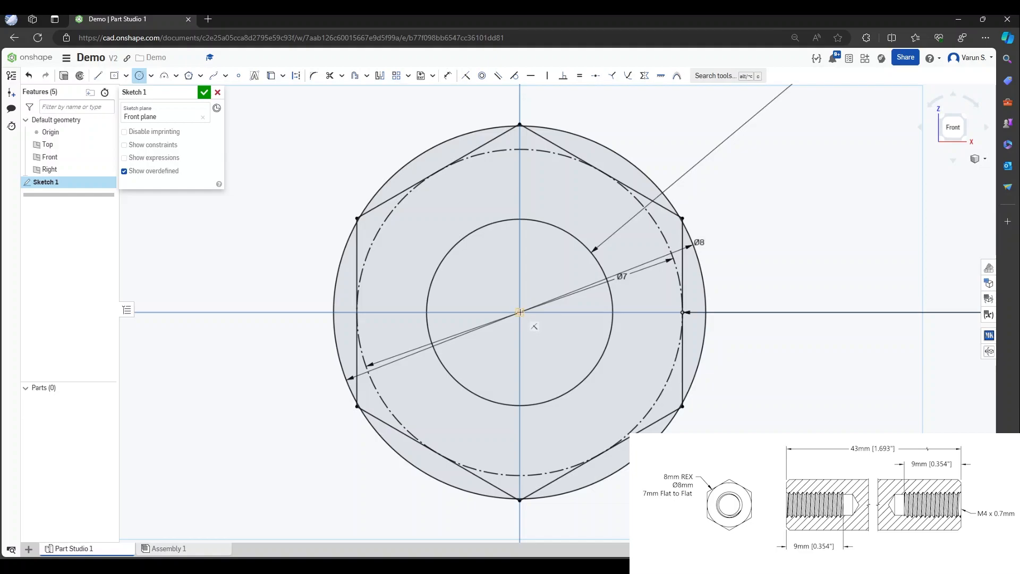
key(Escape)
middle_drag(648, 139, 660, 142)
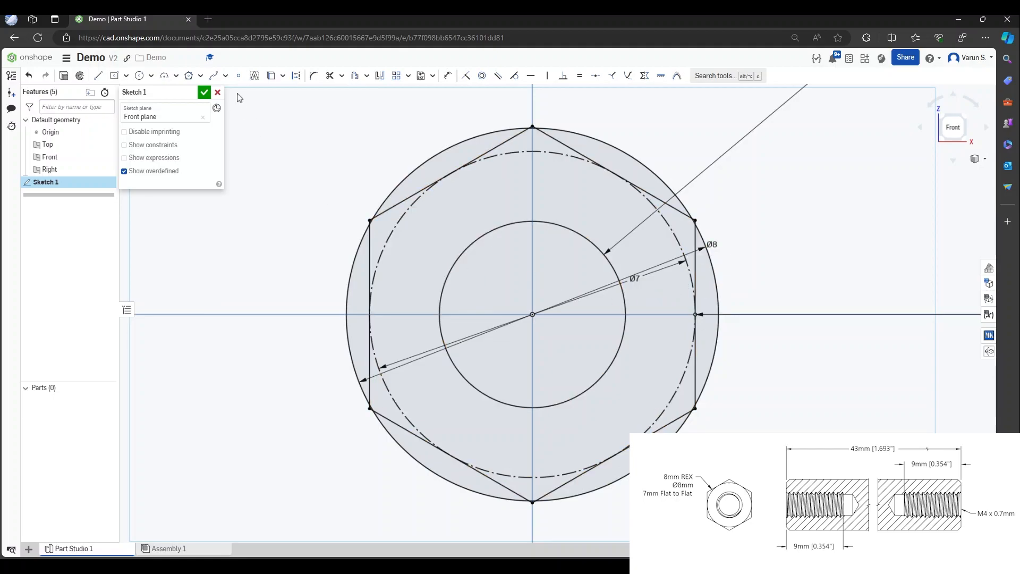
click(203, 93)
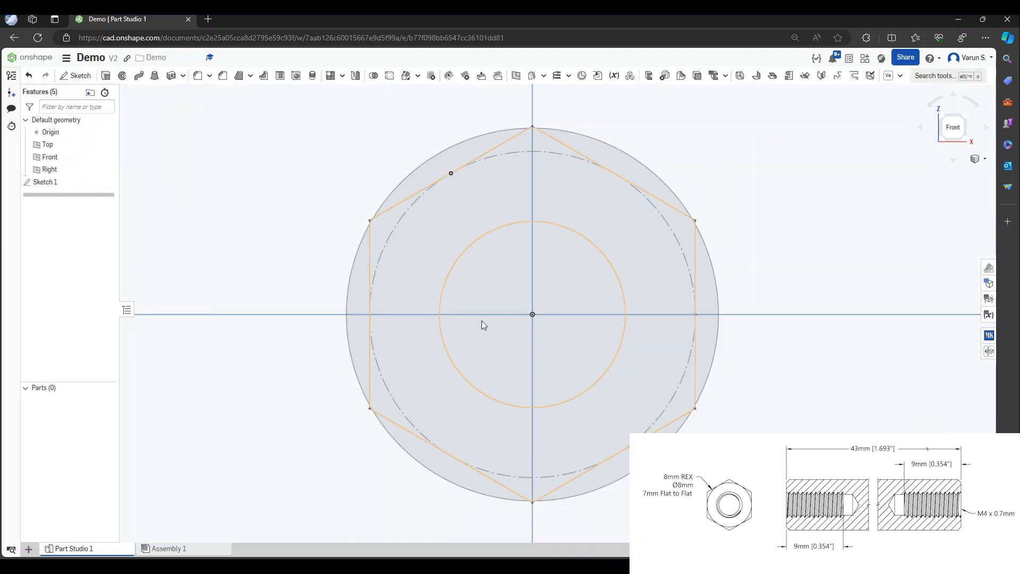
Show the finished profile sketch in an isometric view and start a new Extrude feature.
click(964, 122)
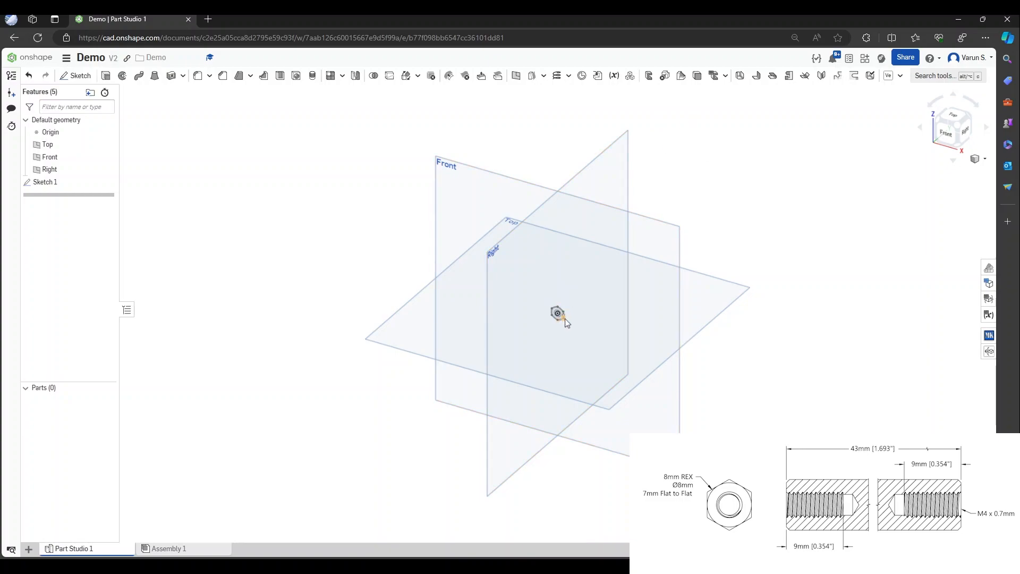
scroll(565, 321, up, 10)
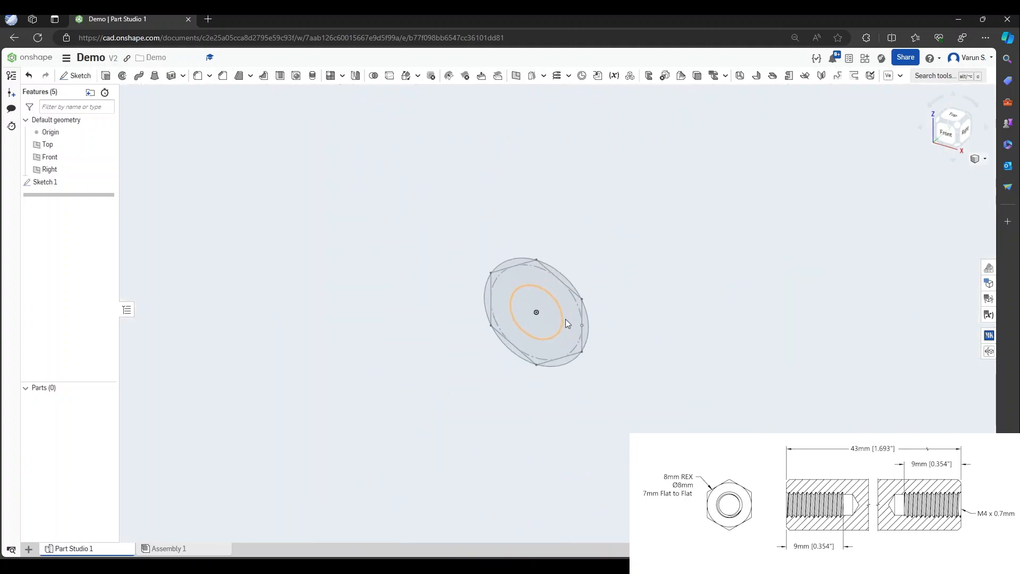
scroll(571, 317, up, 3)
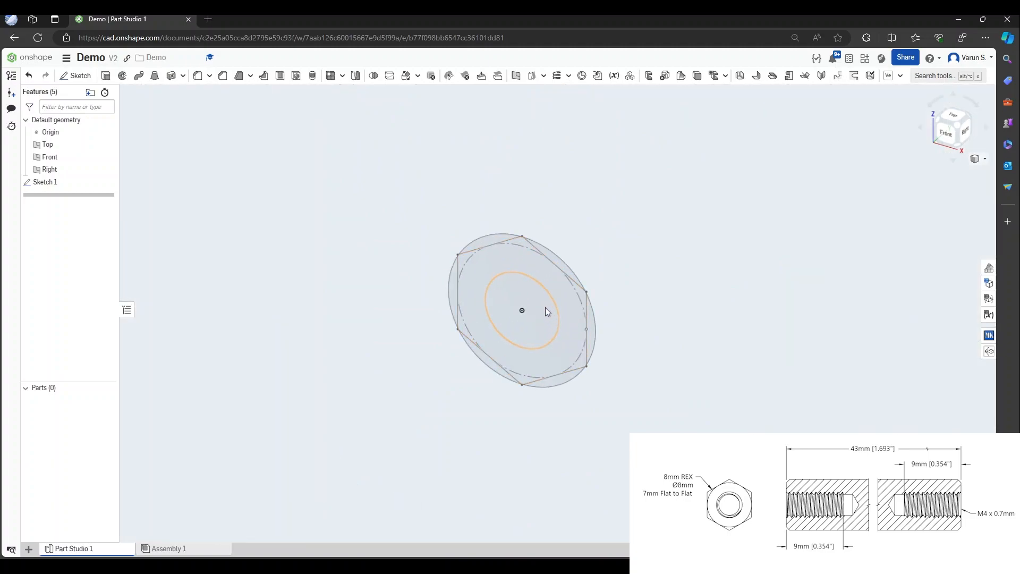
scroll(548, 322, down, 2)
scroll(524, 289, up, 2)
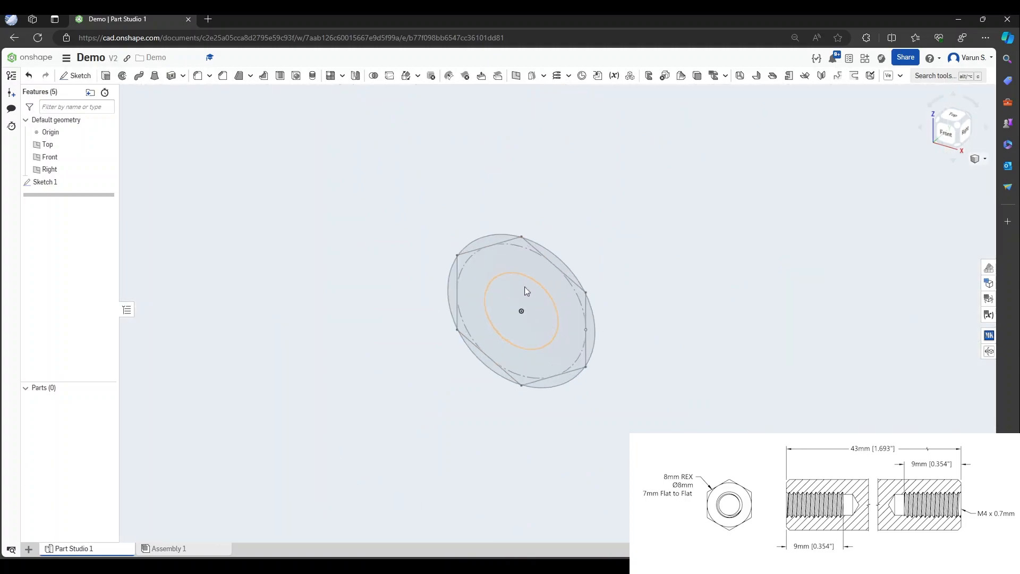
click(106, 77)
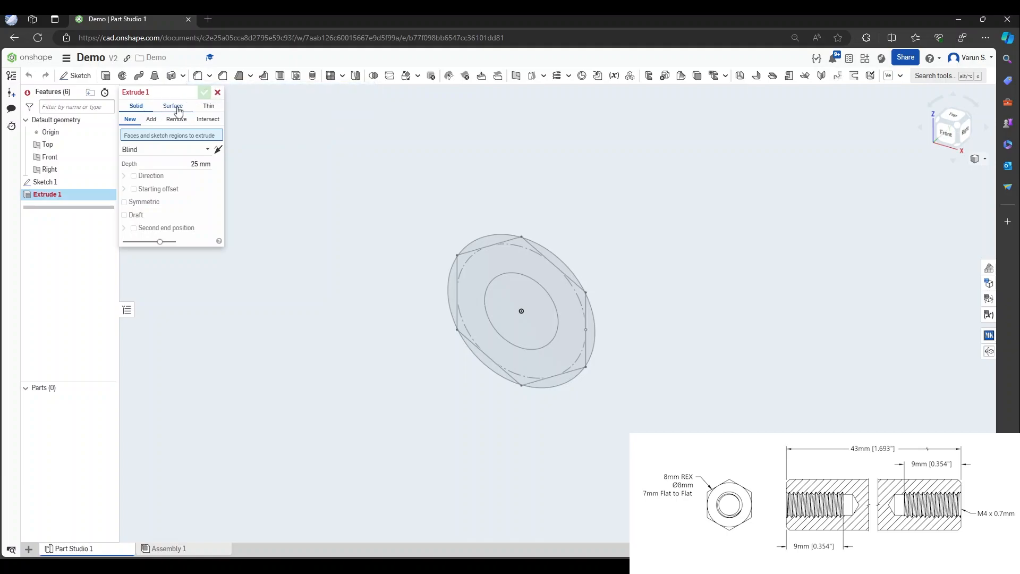
Look through the extrude's Solid, Surface and Thin types and its New, Add, Remove and Intersect operations, returning to a new solid.
click(207, 106)
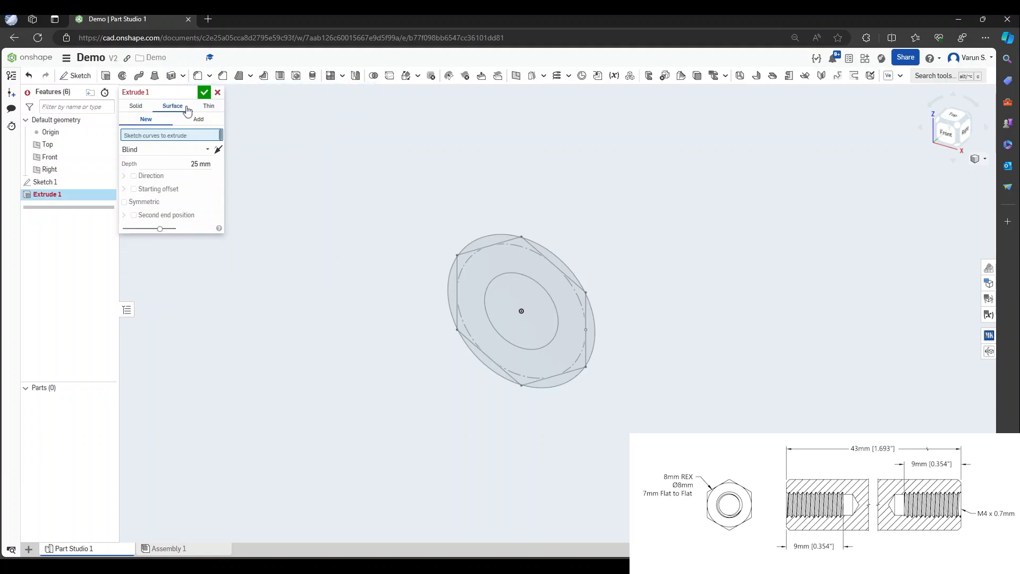
click(145, 110)
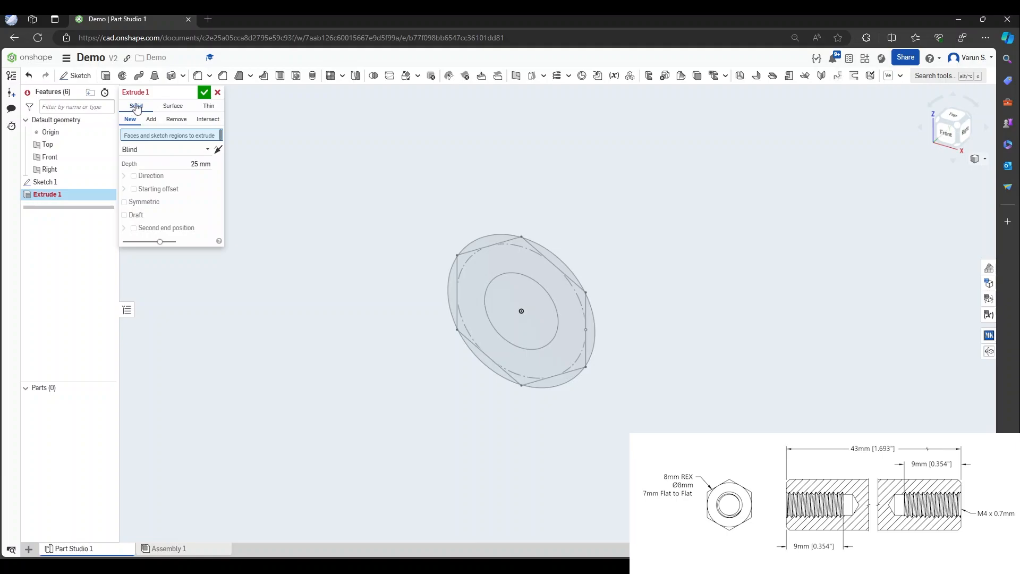
click(176, 119)
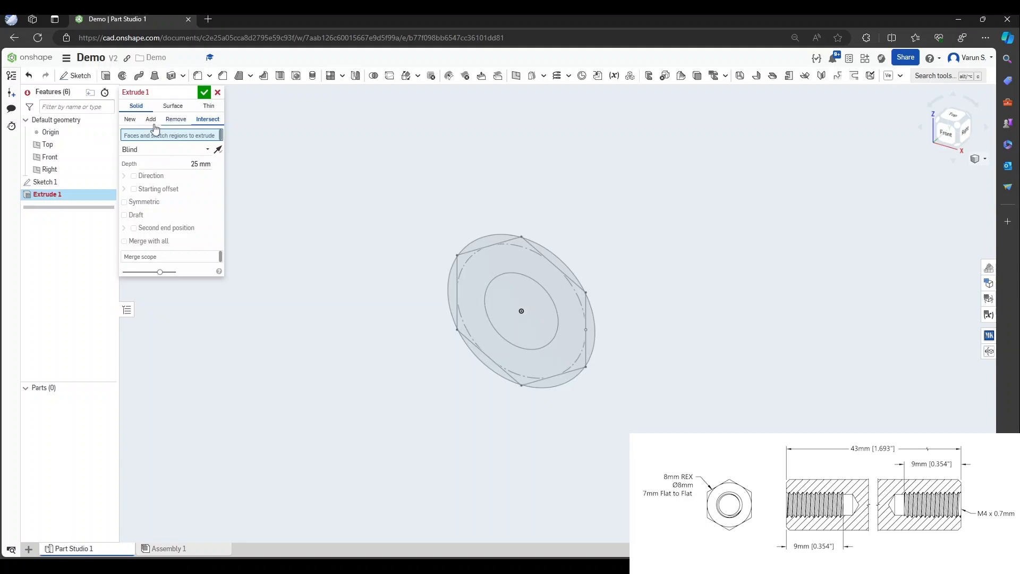
click(131, 121)
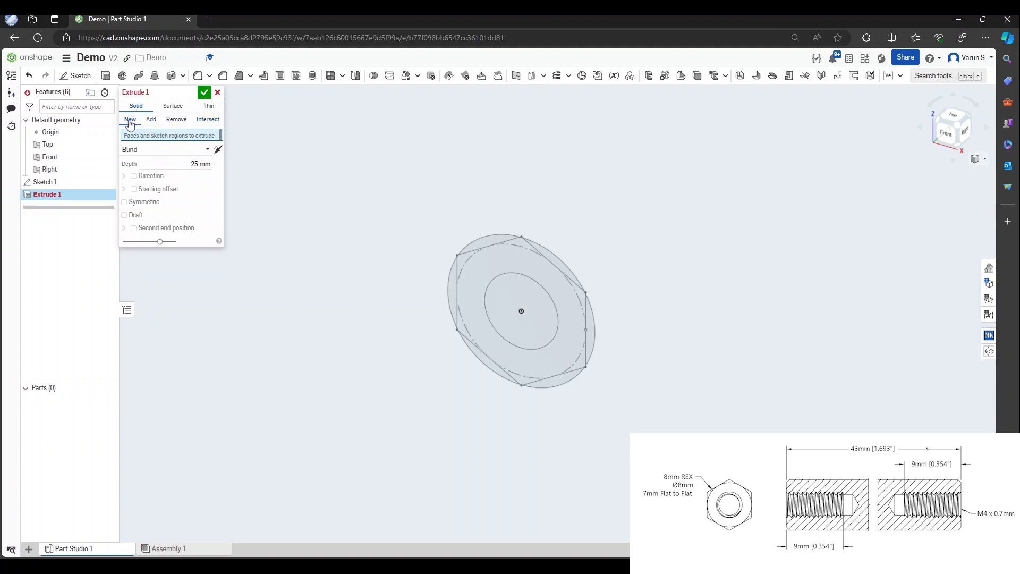
click(151, 119)
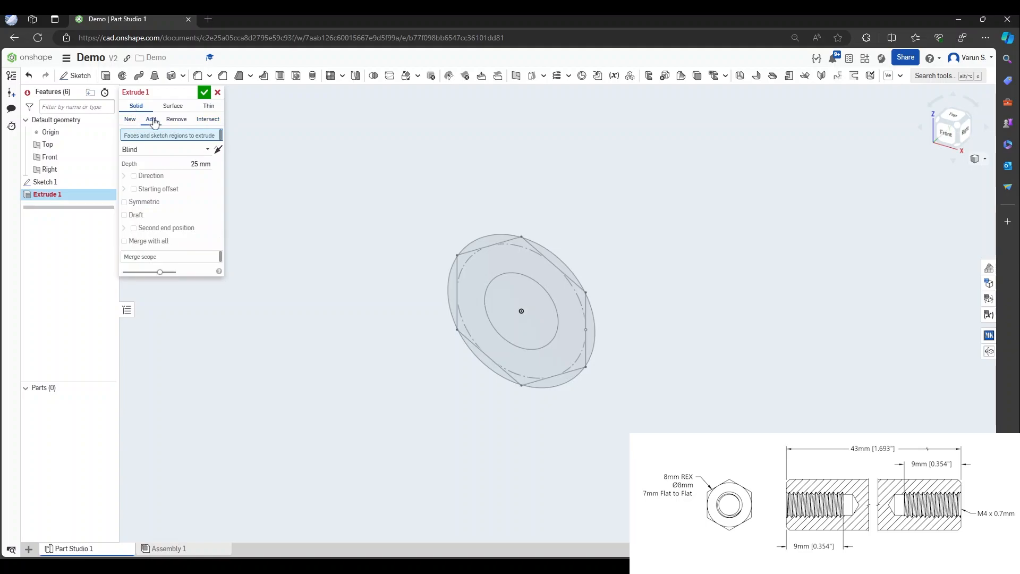
click(183, 121)
click(199, 123)
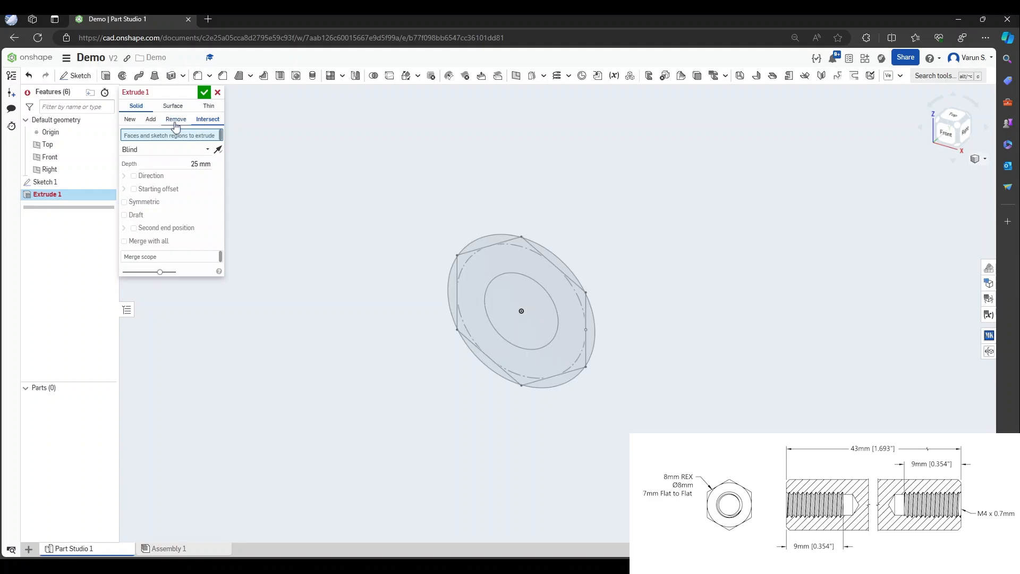
click(134, 120)
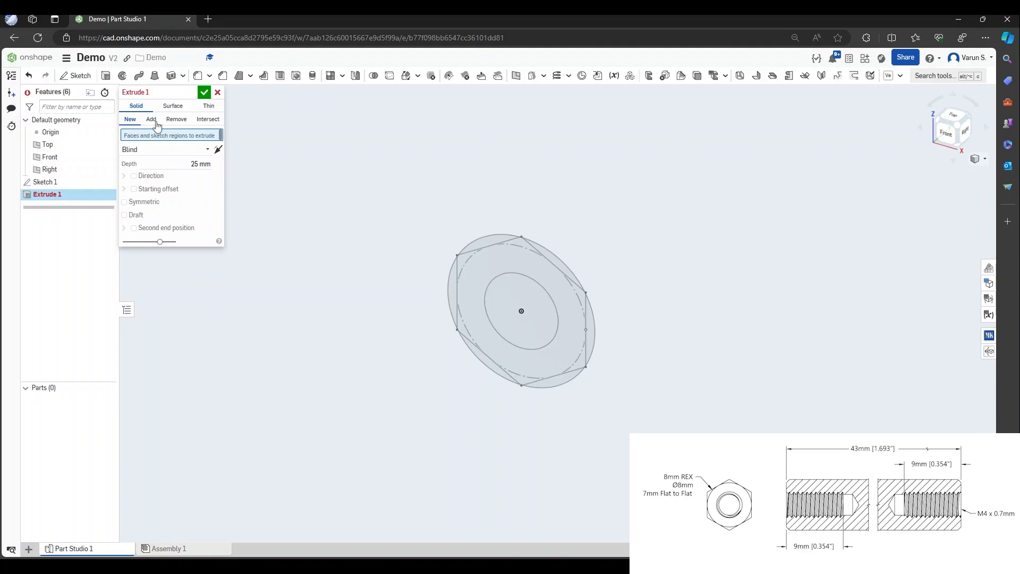
scroll(460, 280, down, 5)
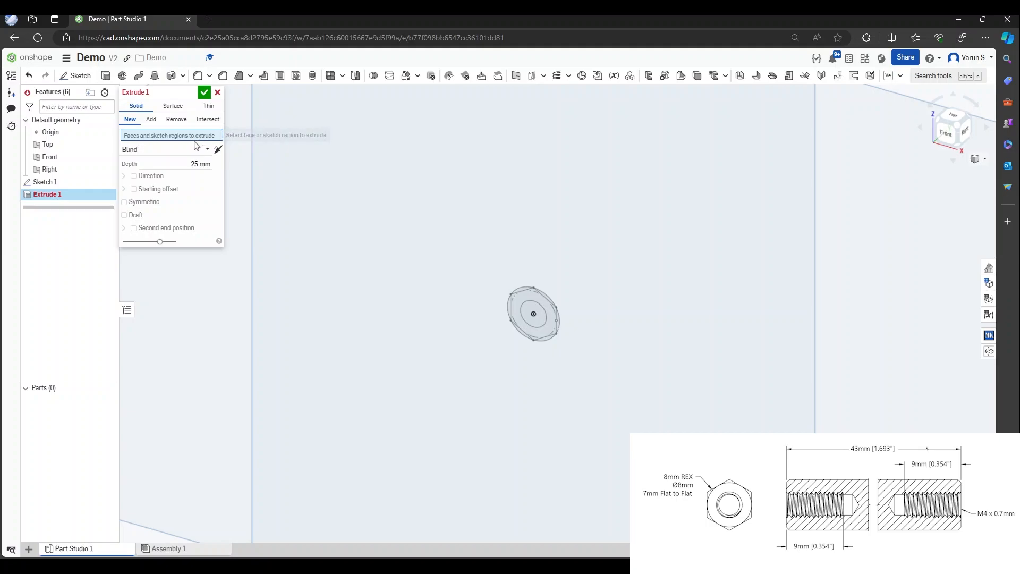
scroll(549, 327, up, 5)
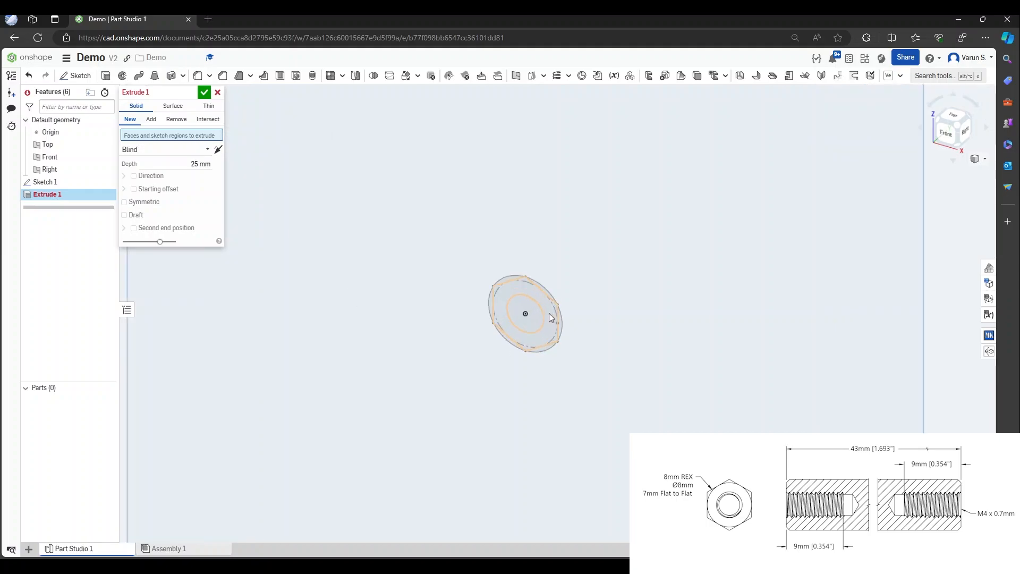
Select the hexagonal sketch region around the centre hole as the extrude profile and show its preview in the Right view.
scroll(550, 241, up, 1)
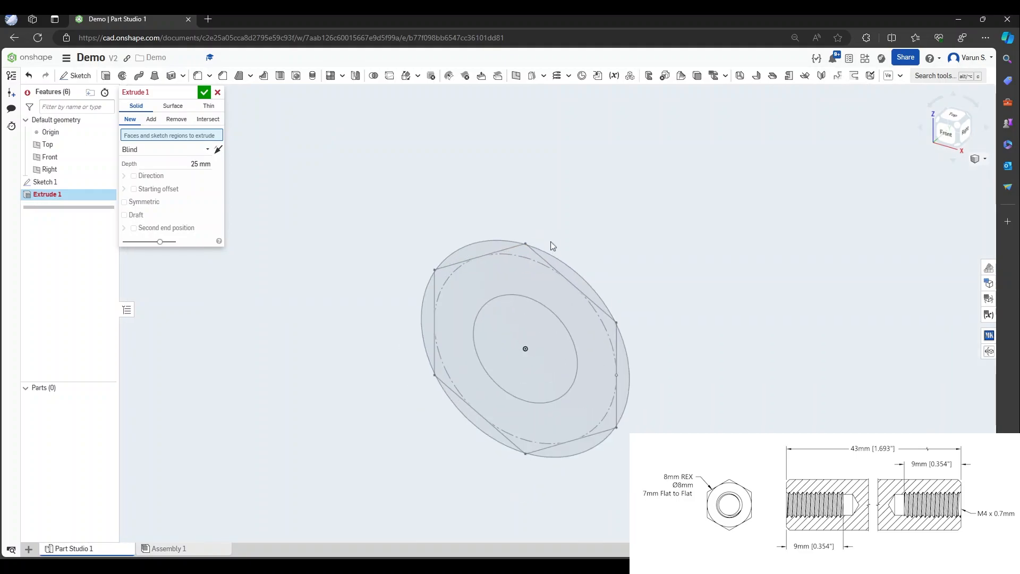
click(482, 285)
scroll(537, 353, down, 4)
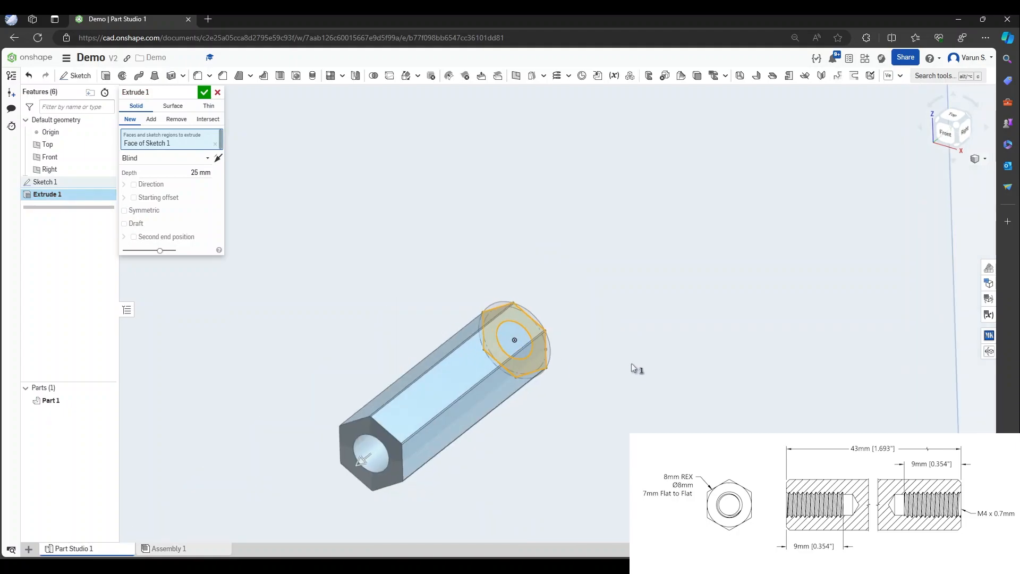
key(shift+4)
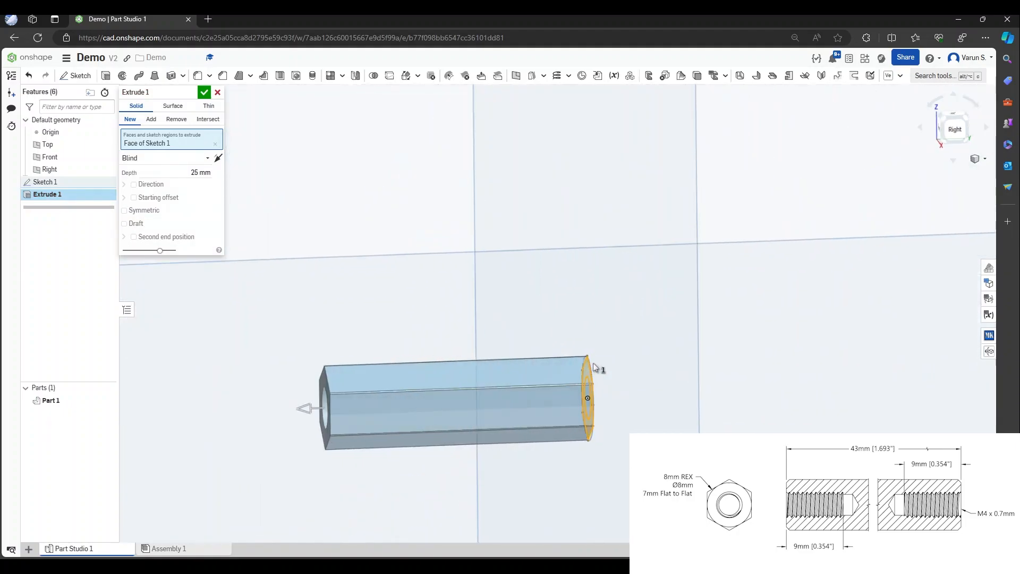
right_drag(593, 364, 592, 350)
scroll(585, 317, down, 2)
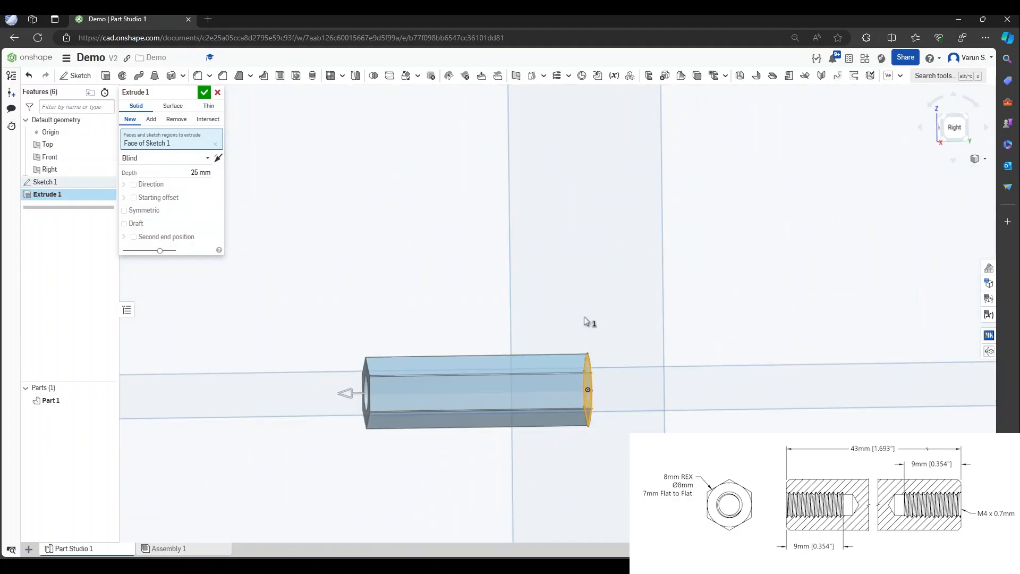
click(954, 129)
scroll(547, 314, up, 5)
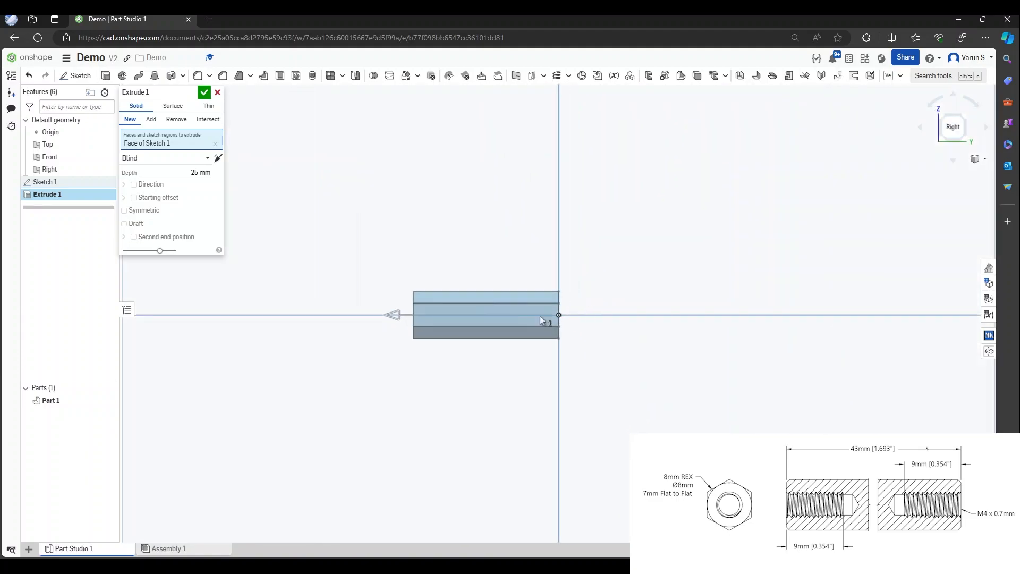
scroll(432, 313, down, 2)
scroll(519, 306, up, 2)
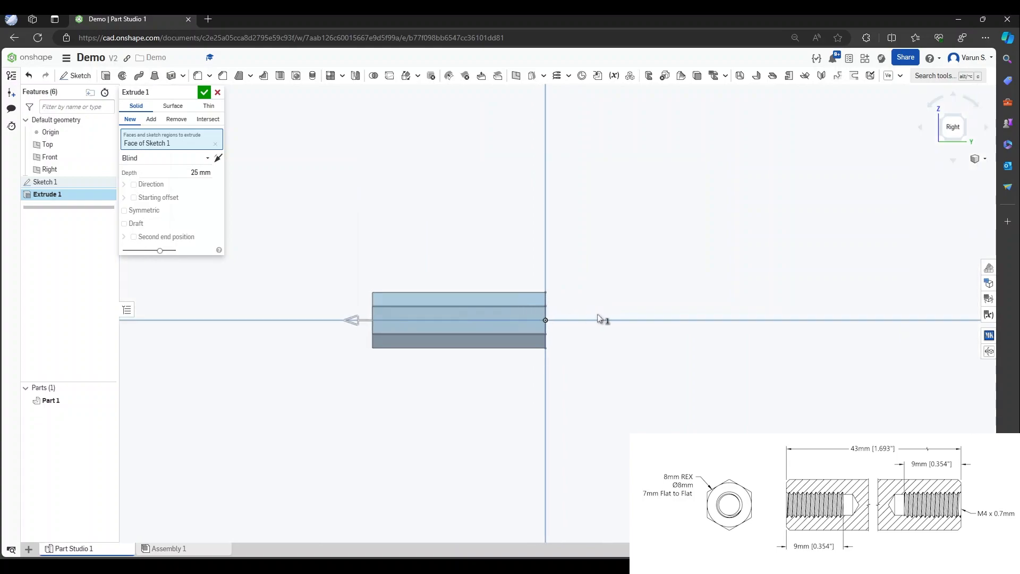
Look through the extrude's end types, trying Up to face and returning to Blind.
click(185, 158)
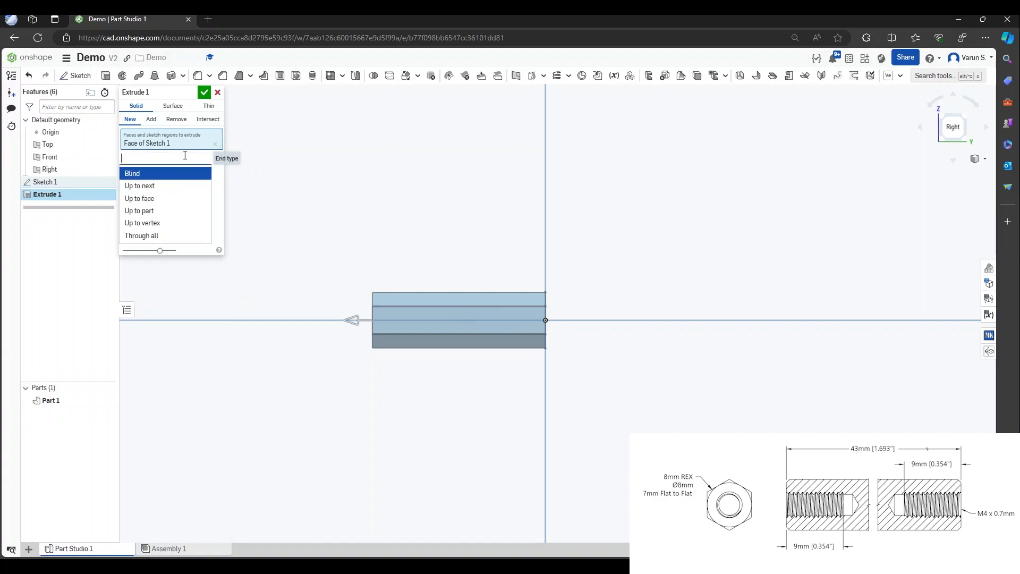
click(190, 175)
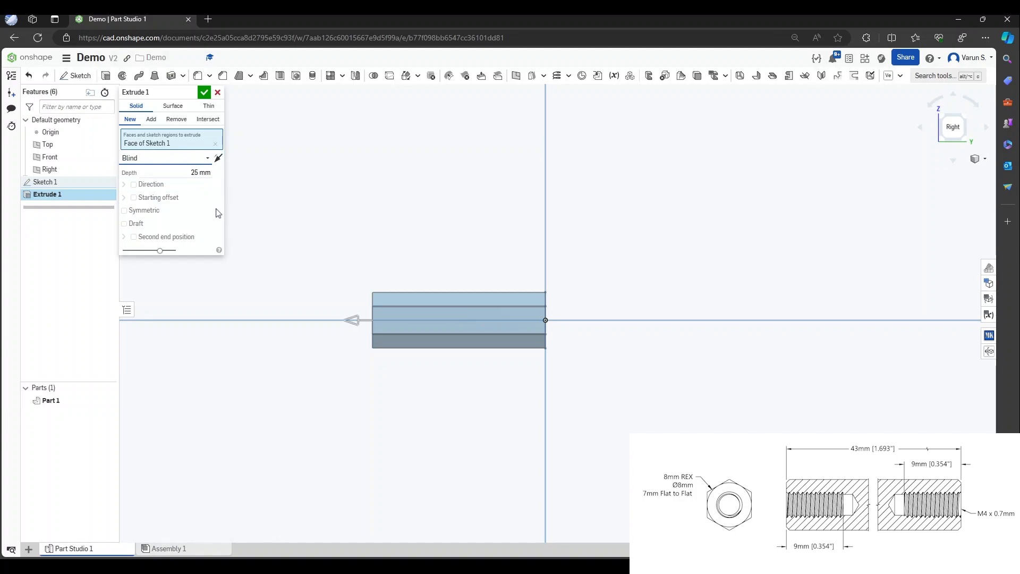
click(199, 162)
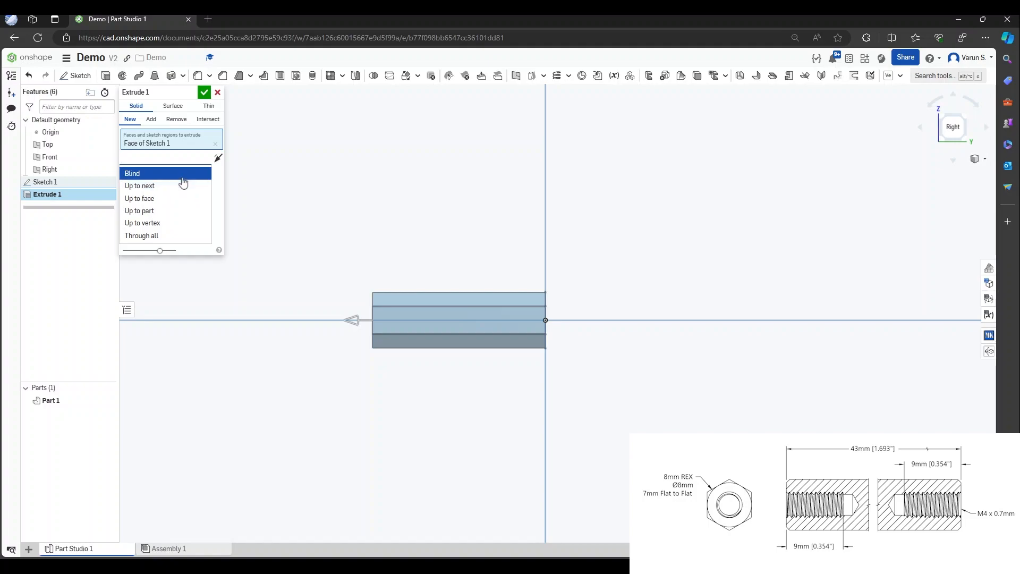
click(173, 202)
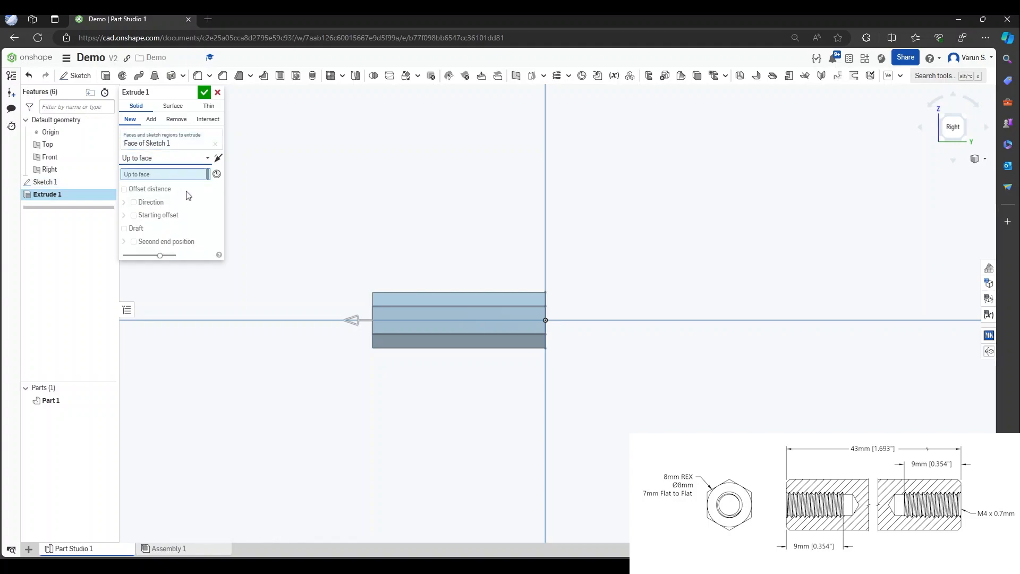
click(170, 159)
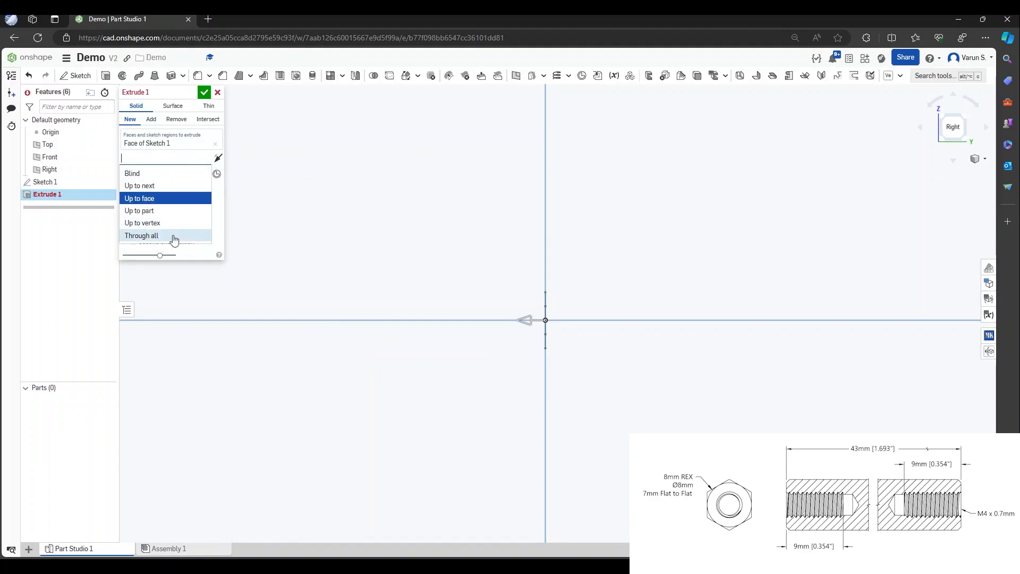
click(202, 178)
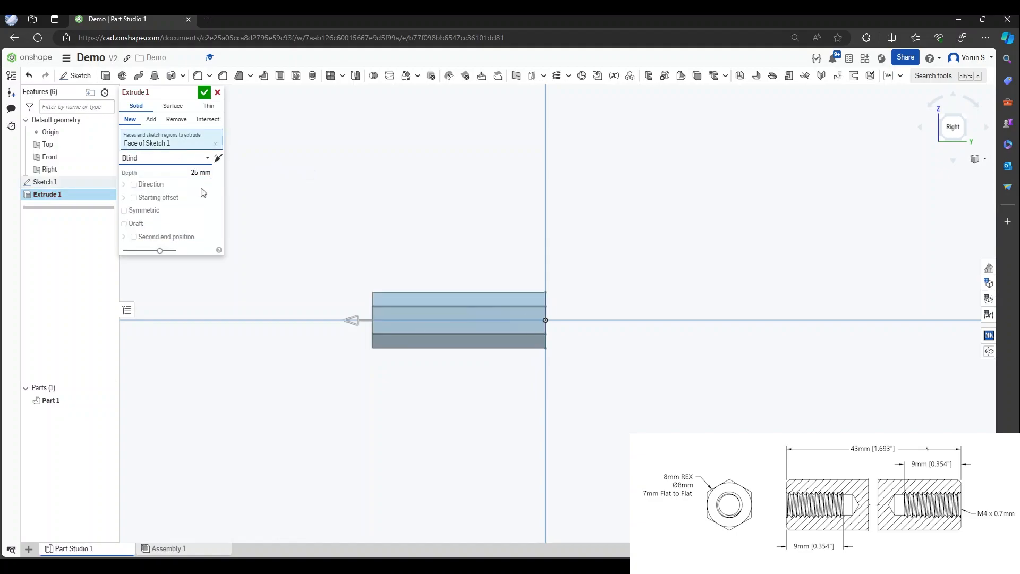
click(180, 156)
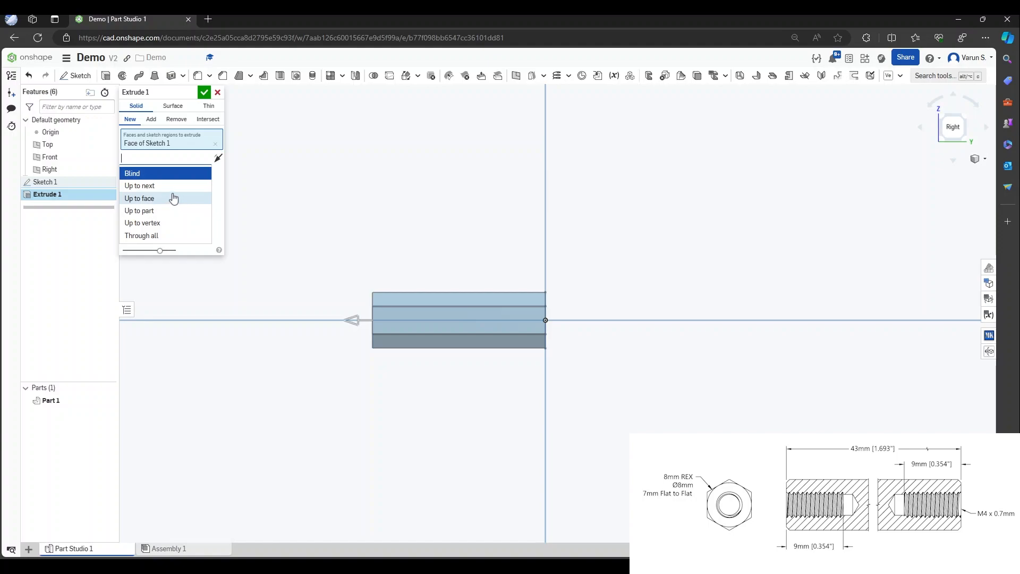
click(196, 174)
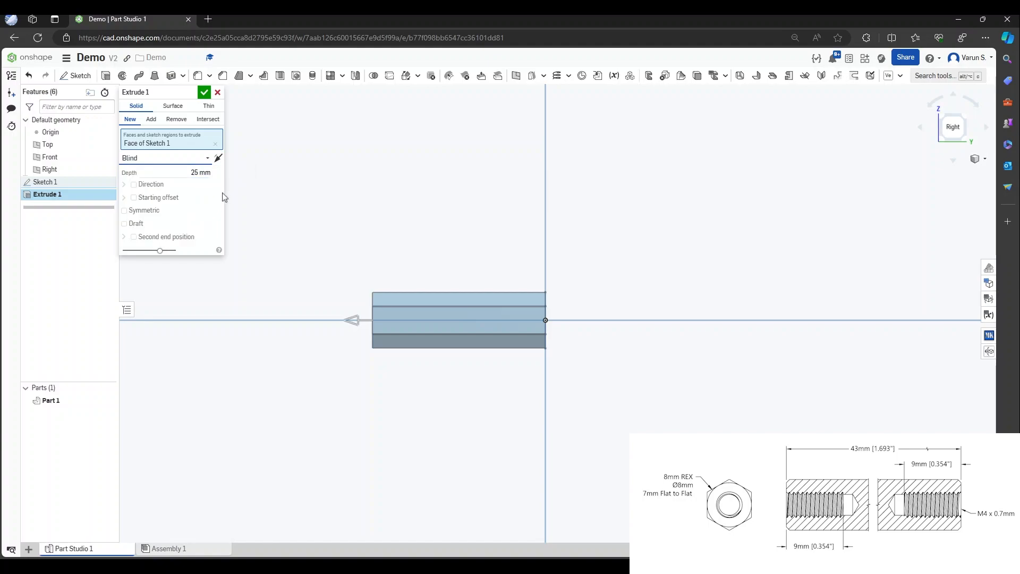
Make the blind extrusion symmetric about the sketch plane, set its depth to 43 mm and accept the feature.
click(146, 212)
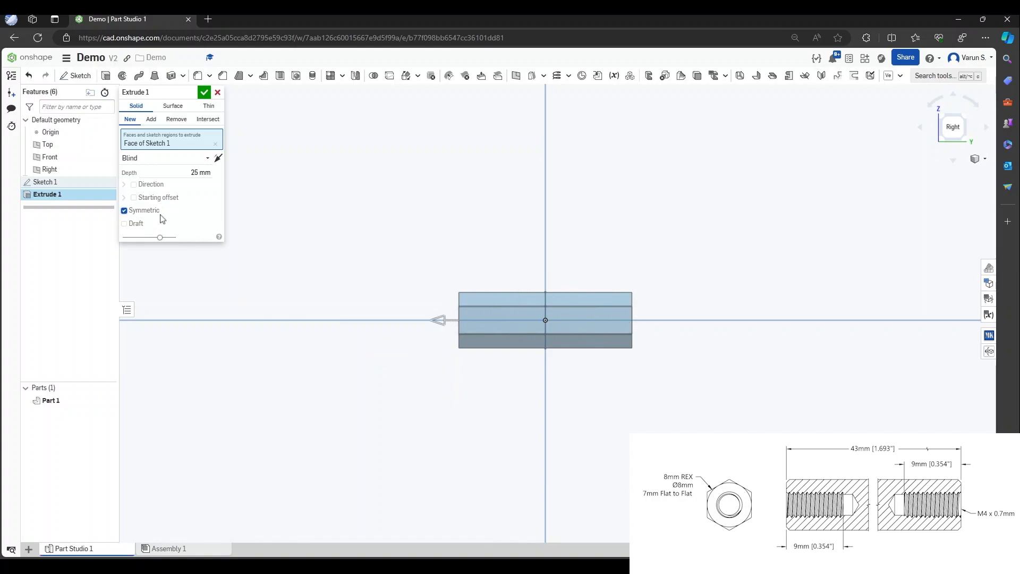
click(135, 213)
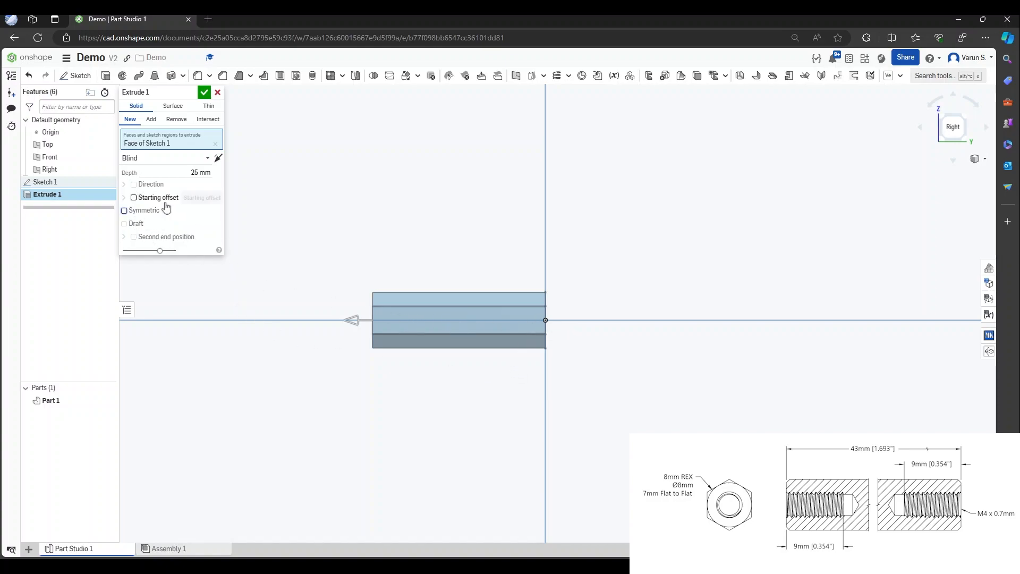
click(124, 211)
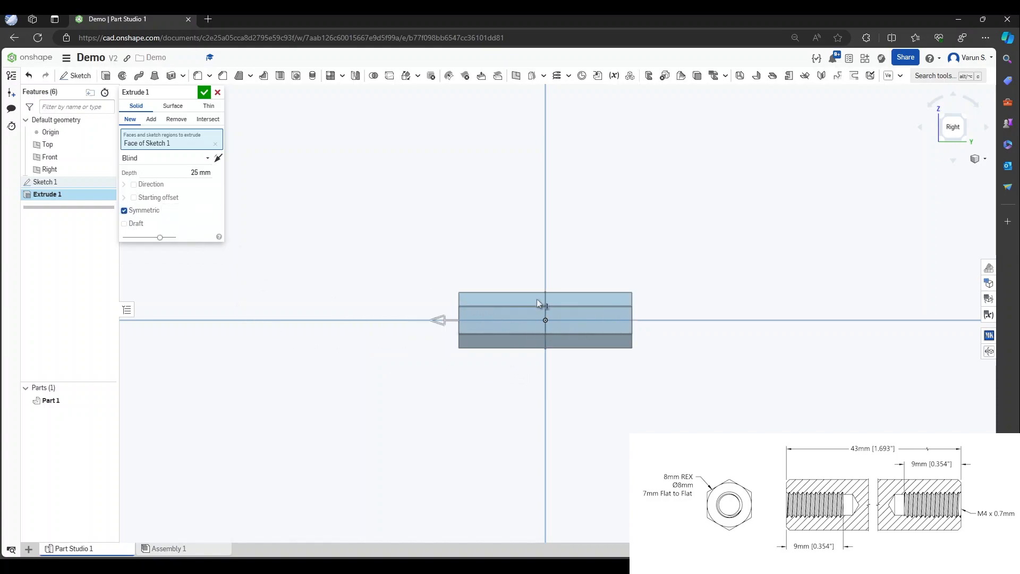
click(193, 172)
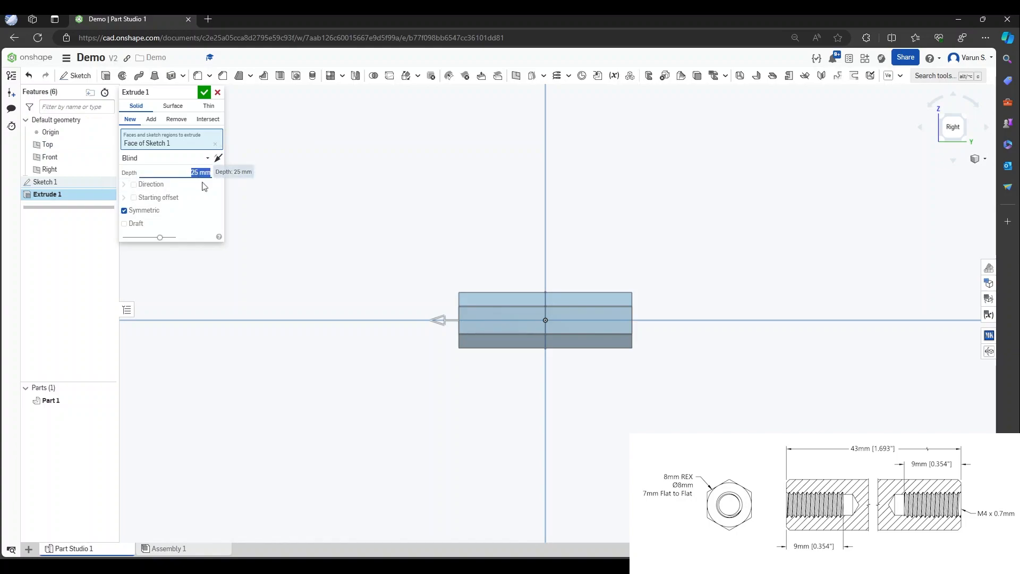
text(43)
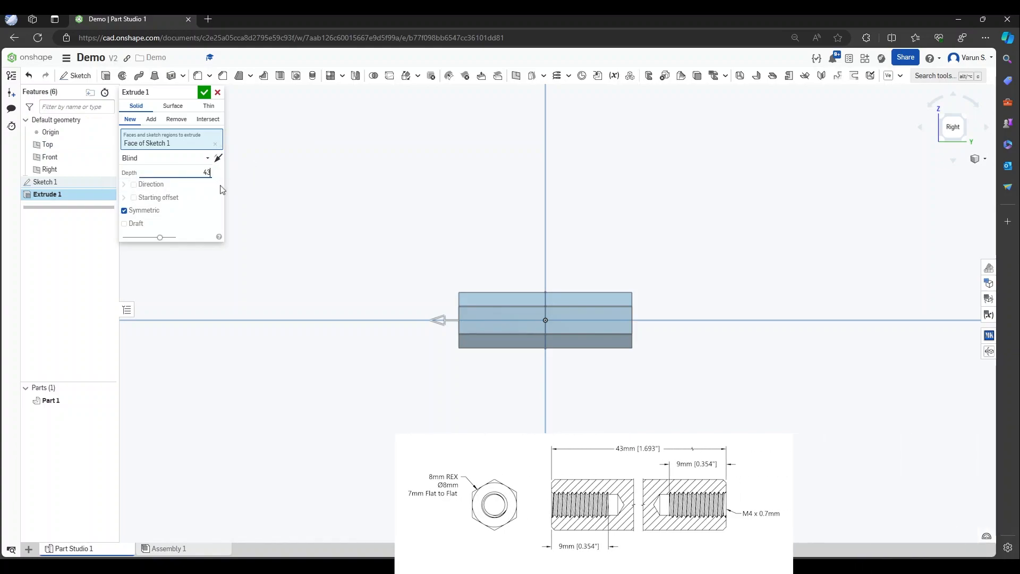
key(Return)
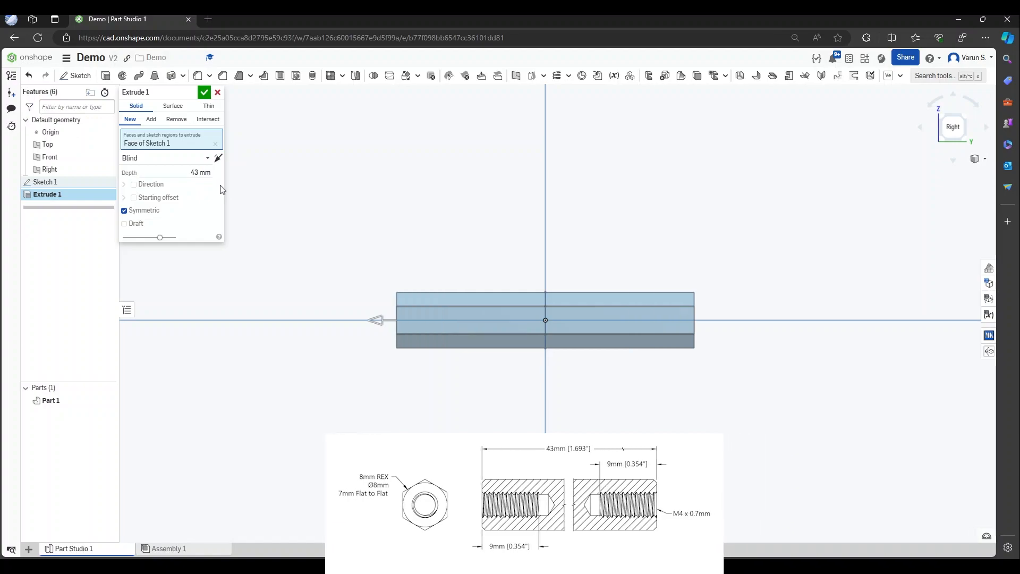
click(203, 94)
Measure the parallel distance between the shaft's two end faces.
right_drag(249, 385, 294, 397)
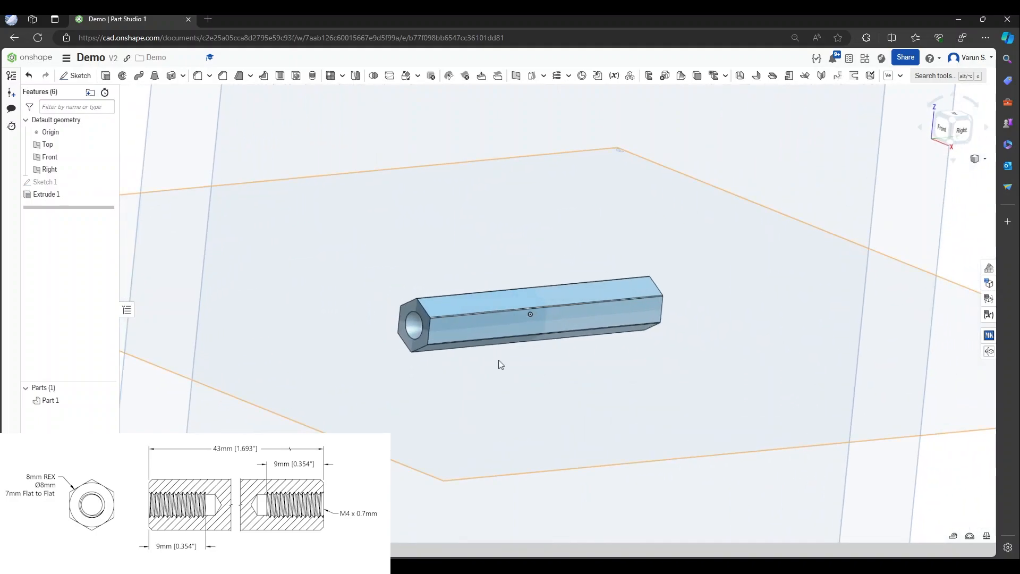
scroll(404, 302, up, 5)
click(342, 388)
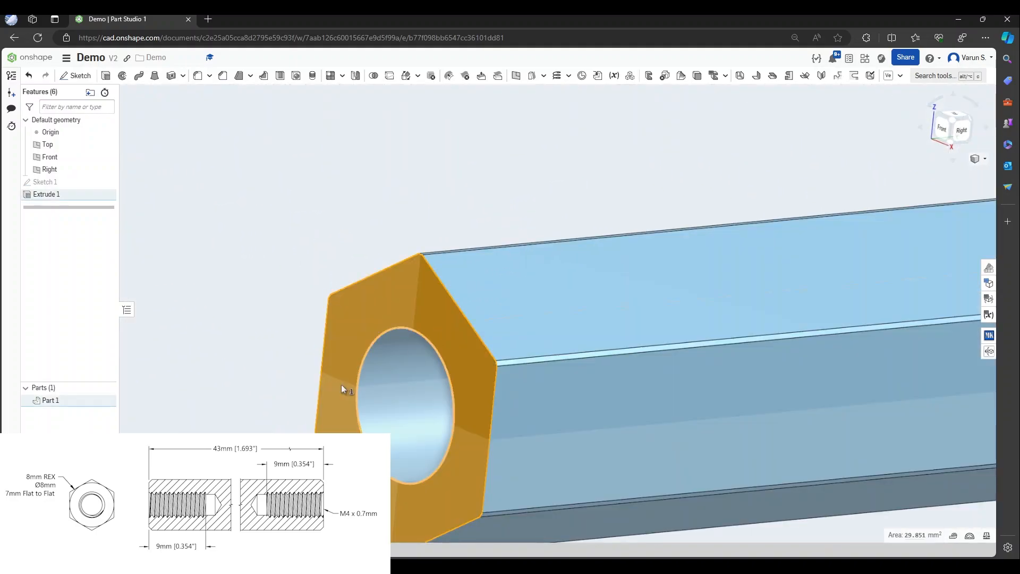
scroll(450, 411, down, 5)
right_drag(450, 411, 615, 352)
scroll(617, 348, up, 3)
scroll(617, 348, up, 3)
click(631, 322)
scroll(584, 414, down, 4)
right_drag(584, 415, 682, 389)
scroll(691, 390, down, 3)
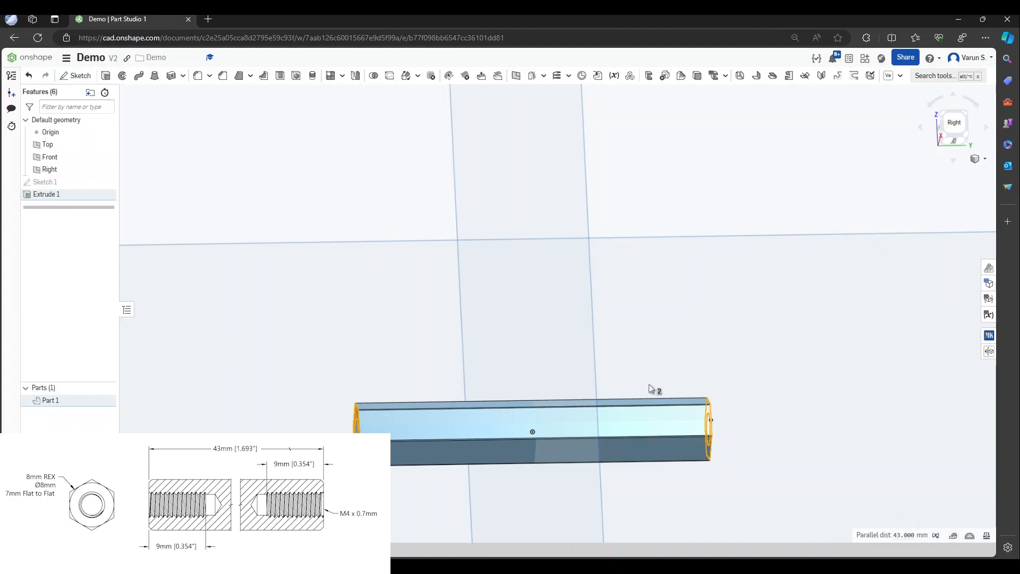
scroll(550, 343, down, 5)
scroll(552, 364, up, 5)
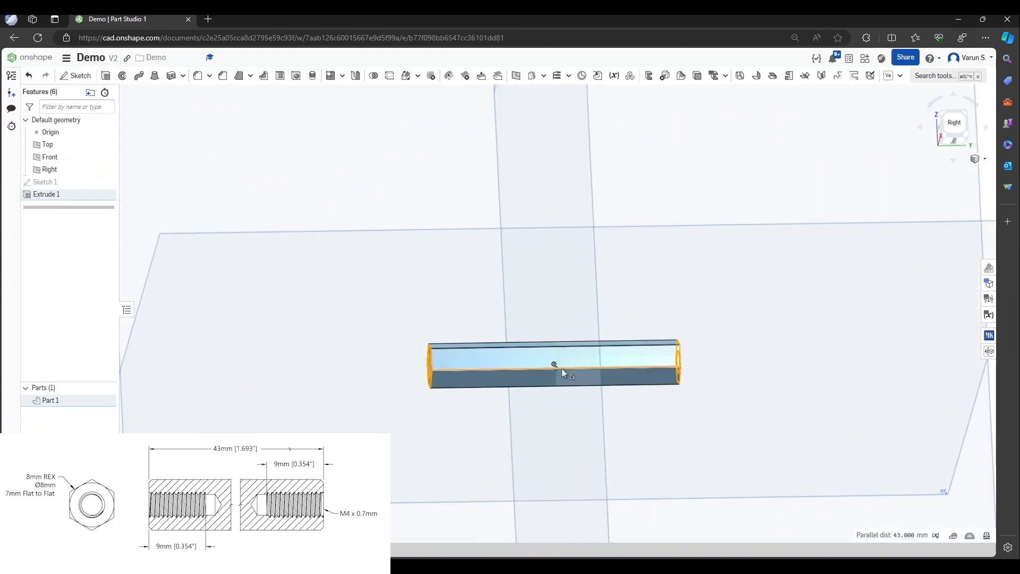
scroll(566, 346, up, 3)
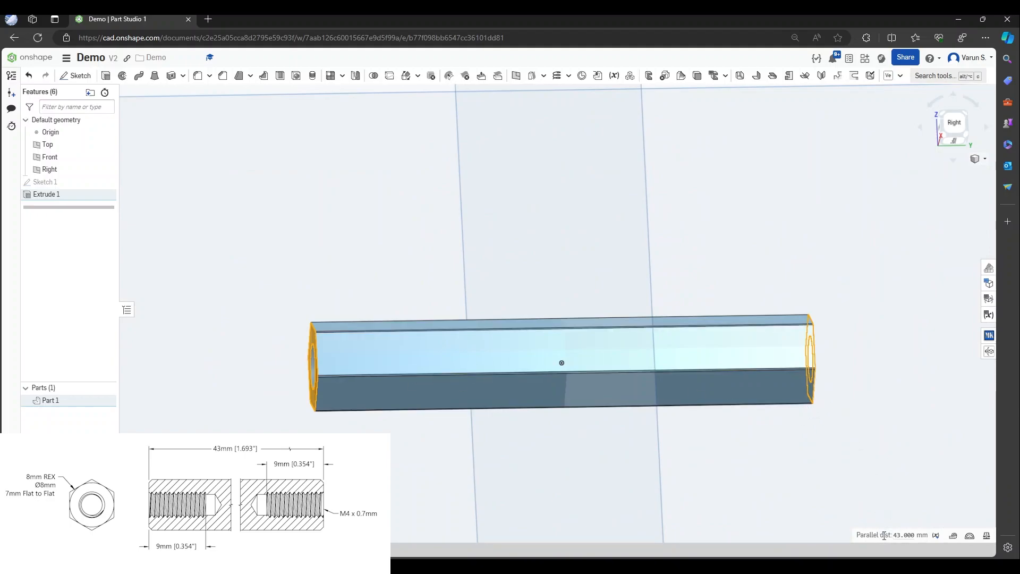
View the detailed measurements between the two end faces, then close them and clear the selection.
click(954, 537)
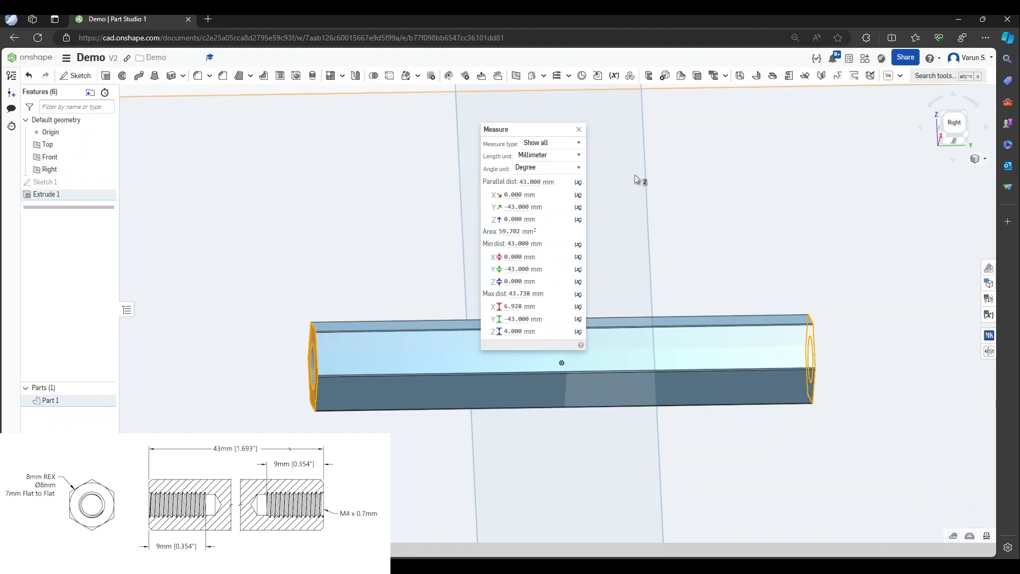
drag(553, 138, 839, 289)
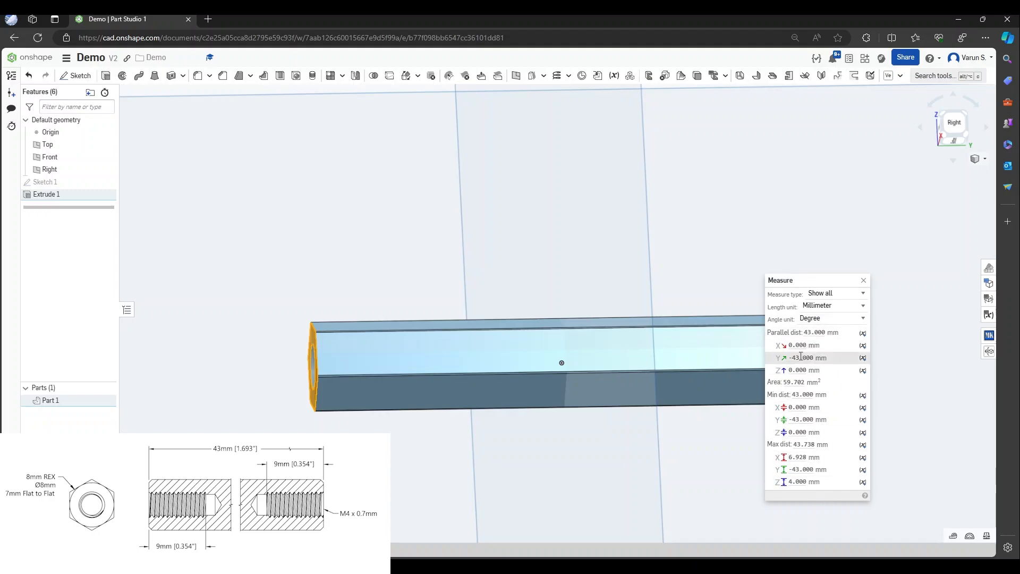
click(863, 281)
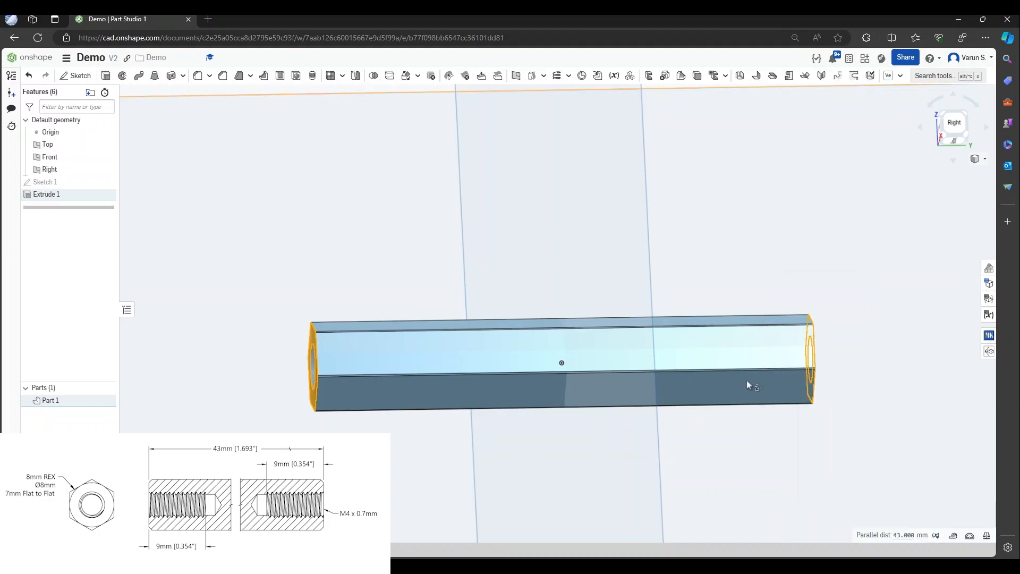
key(f)
key(space)
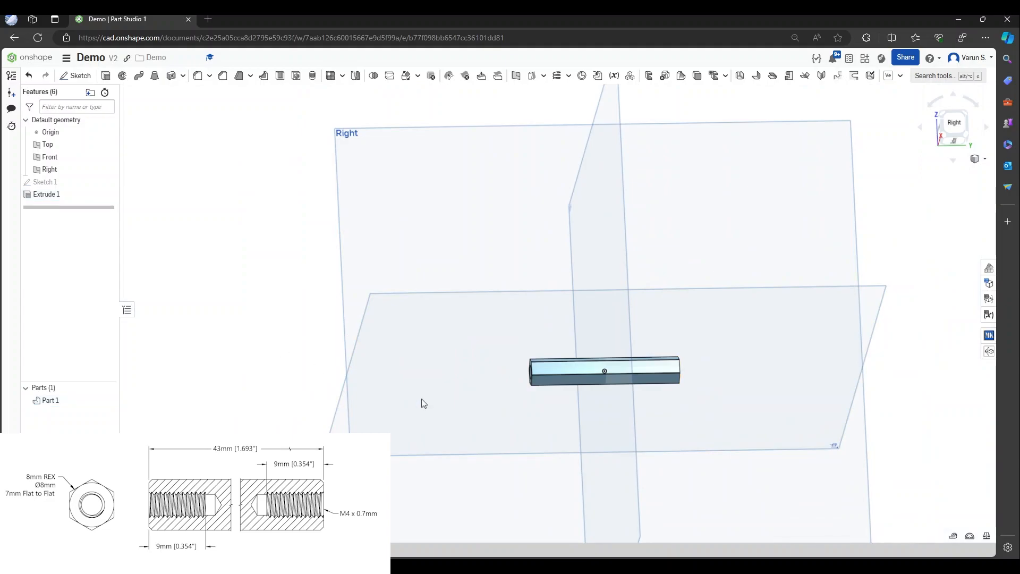
Examine the extruded hex shaft from its ends and side, comparing its shape with the drawing.
scroll(621, 376, up, 5)
scroll(616, 378, down, 3)
right_drag(570, 383, 610, 407)
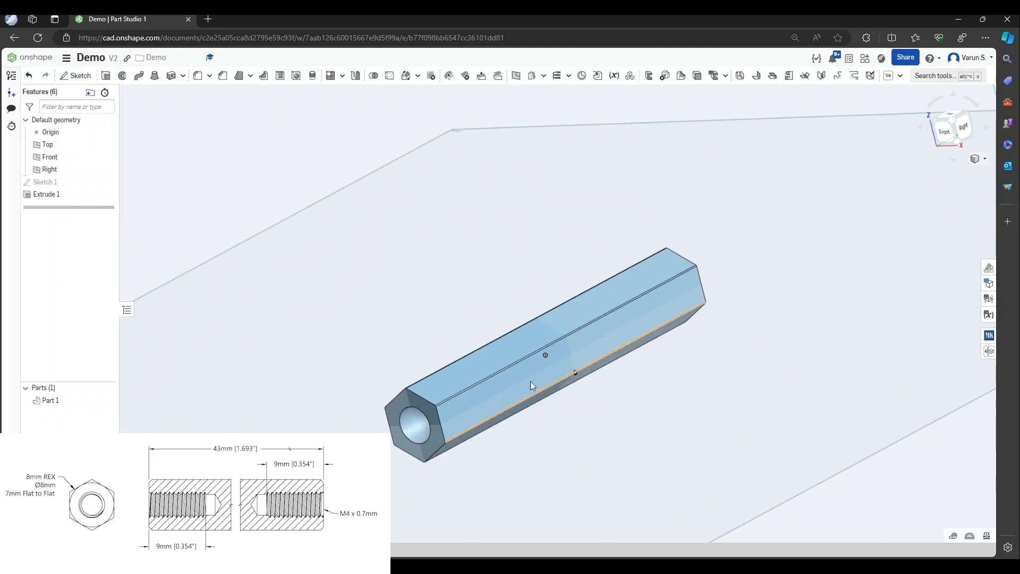
right_drag(469, 405, 425, 375)
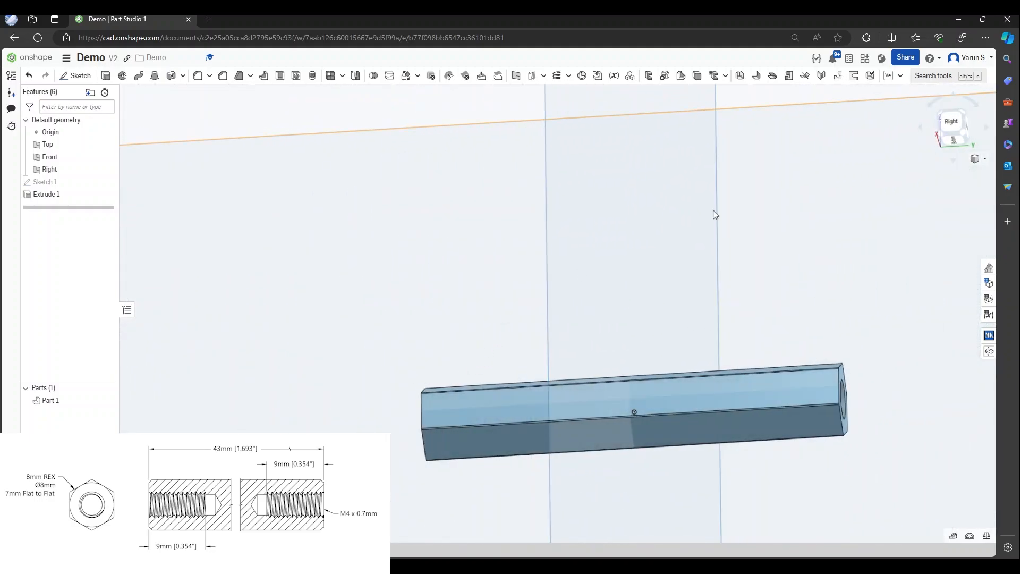
click(943, 123)
scroll(583, 318, up, 4)
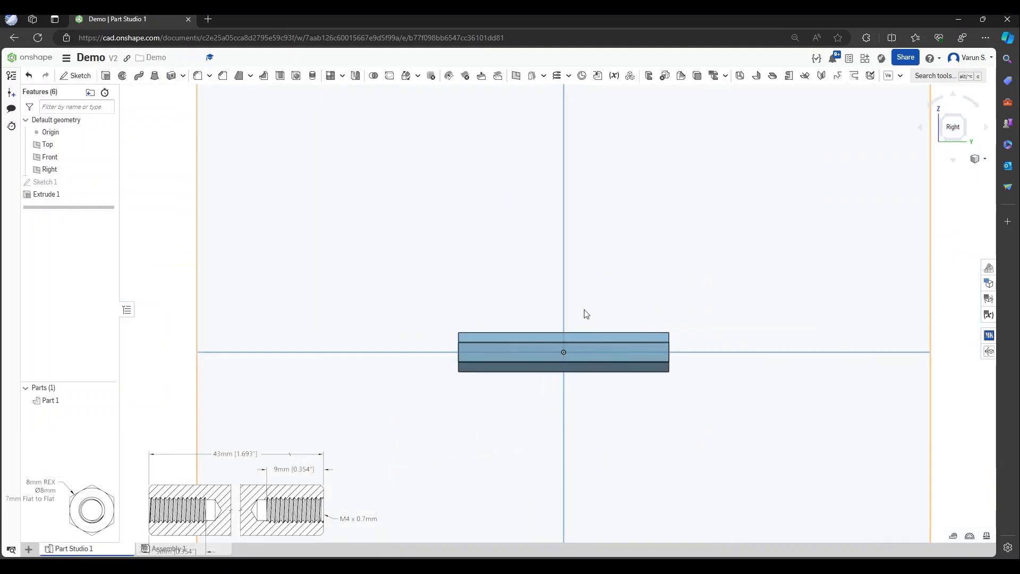
scroll(562, 368, up, 2)
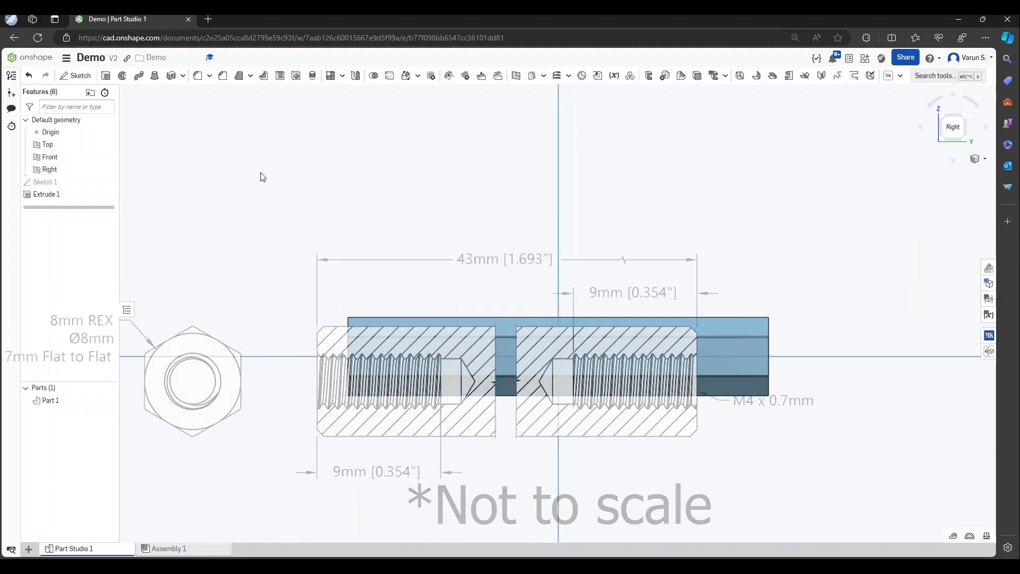
right_drag(451, 312, 485, 321)
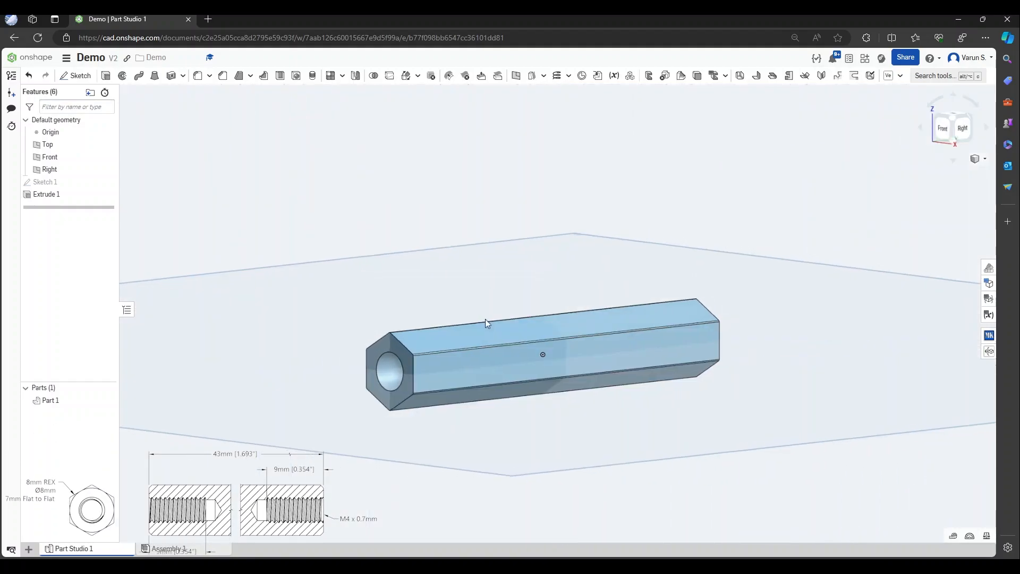
Start a second solid extrusion from Sketch 1's inner circular region, hiding the hex shaft to pick it and showing the shaft again.
click(105, 76)
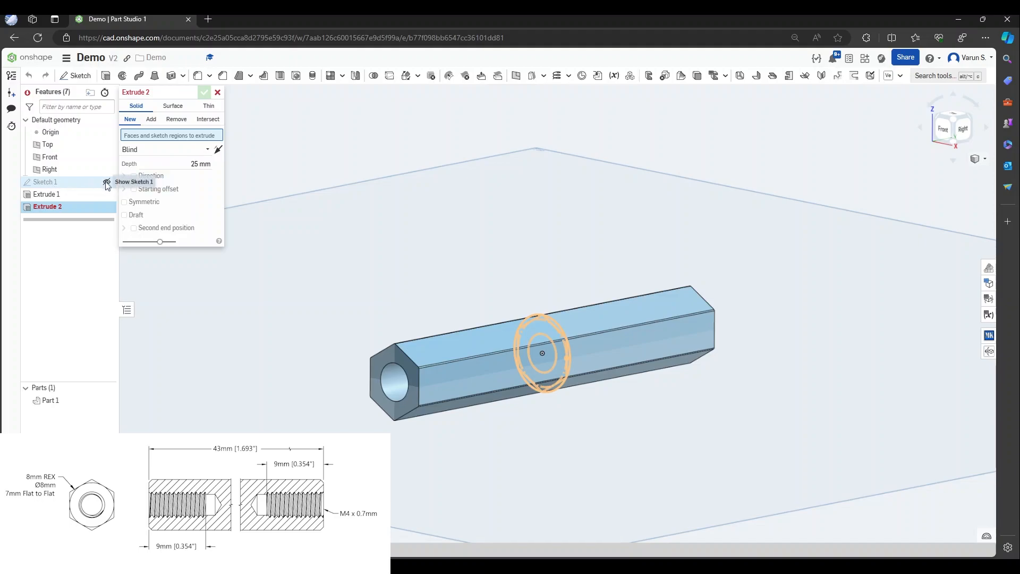
right_drag(522, 360, 555, 352)
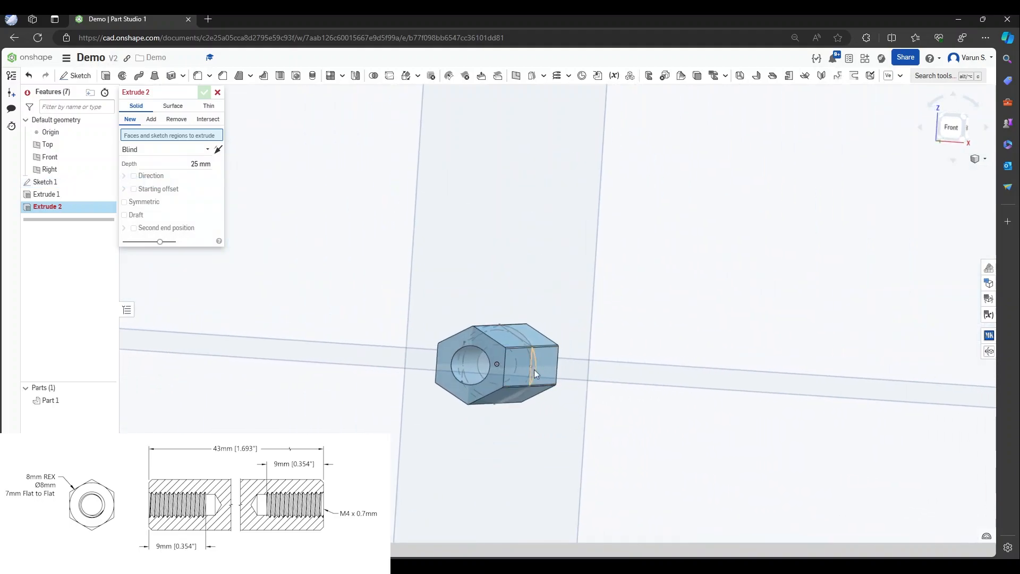
mouse_move(485, 367)
right_down()
mouse_move(499, 372)
mouse_move(478, 381)
mouse_move(489, 362)
right_up()
scroll(489, 362, up, 3)
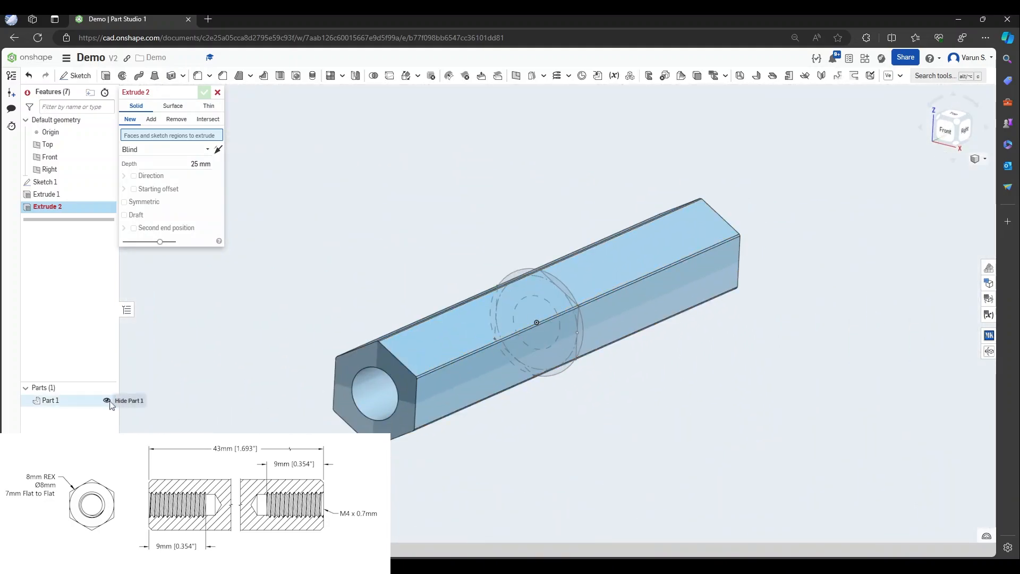
click(107, 401)
click(526, 330)
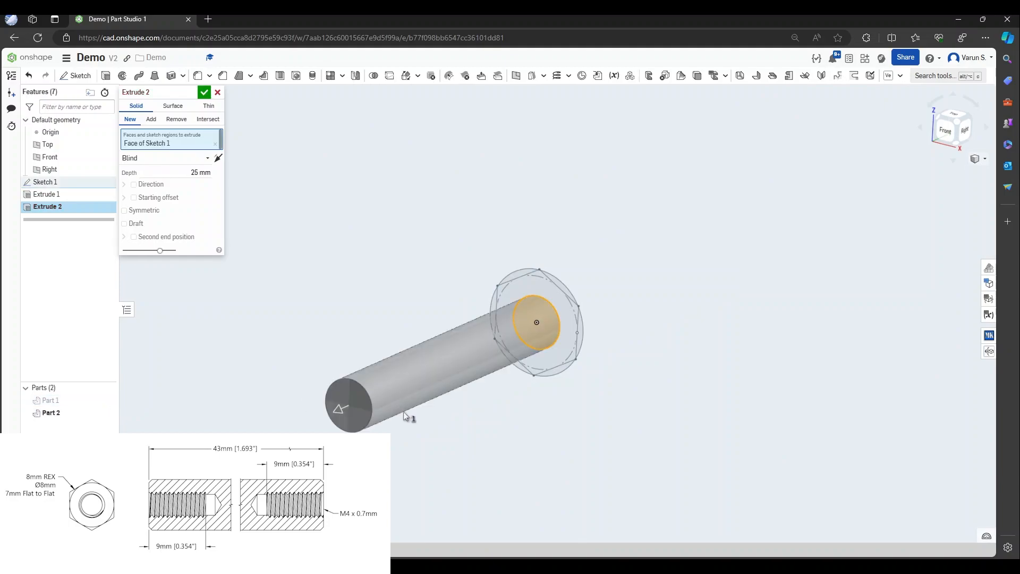
click(107, 400)
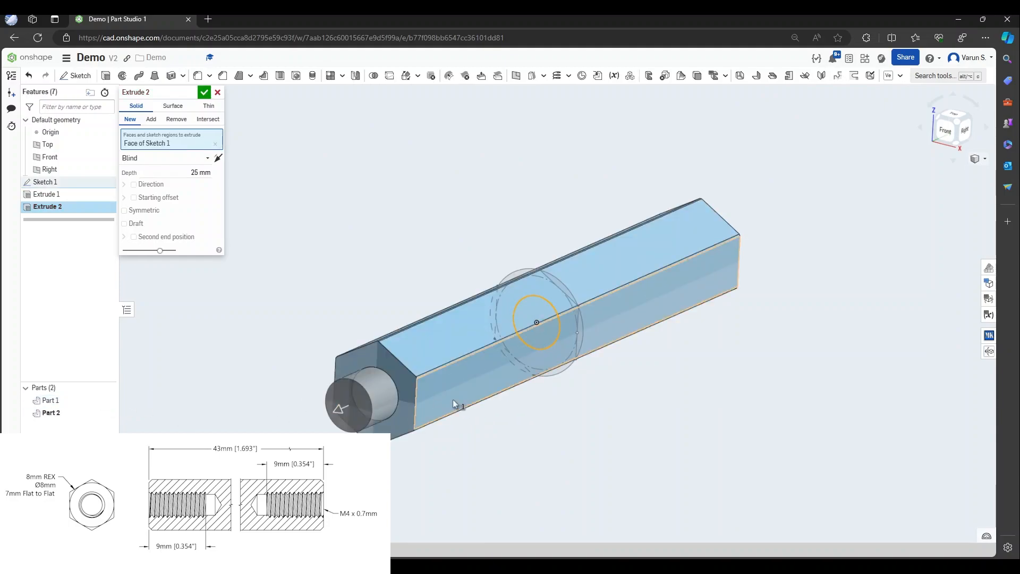
Shorten the inner cylinder's extrusion to 16.9 mm with the hex shaft temporarily hidden.
scroll(451, 401, down, 3)
right_drag(503, 400, 687, 319)
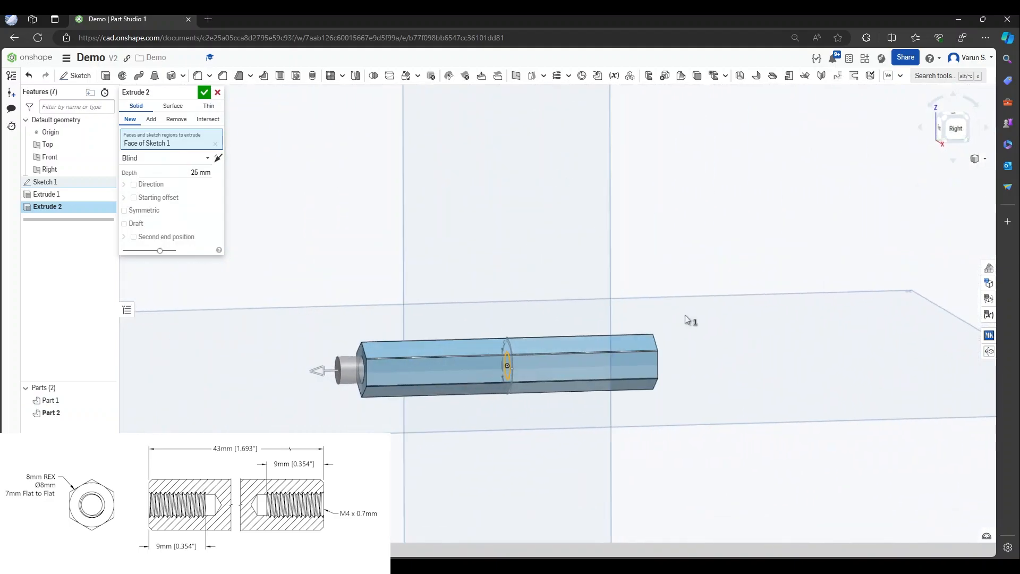
click(957, 129)
scroll(576, 310, up, 5)
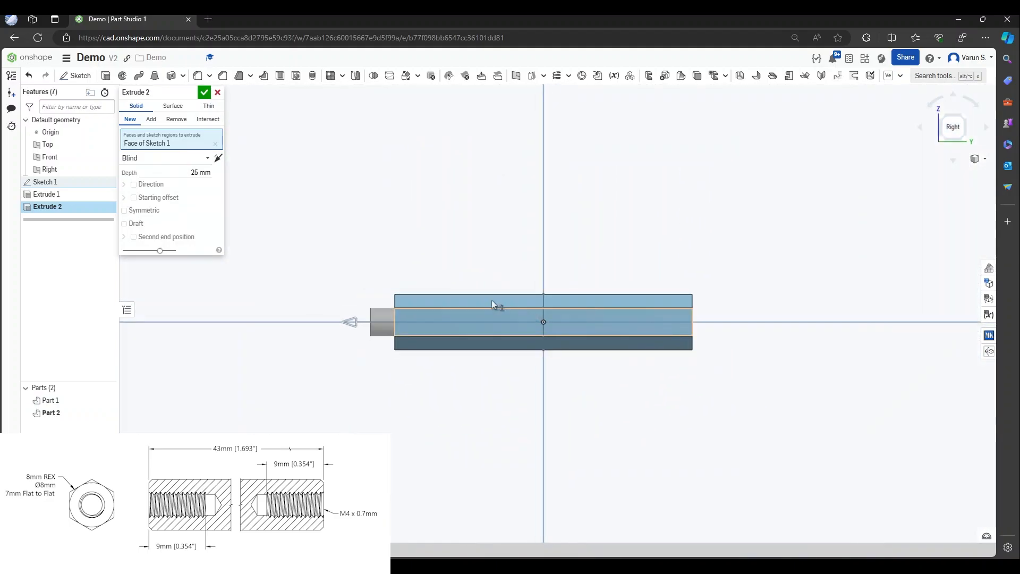
scroll(528, 374, up, 3)
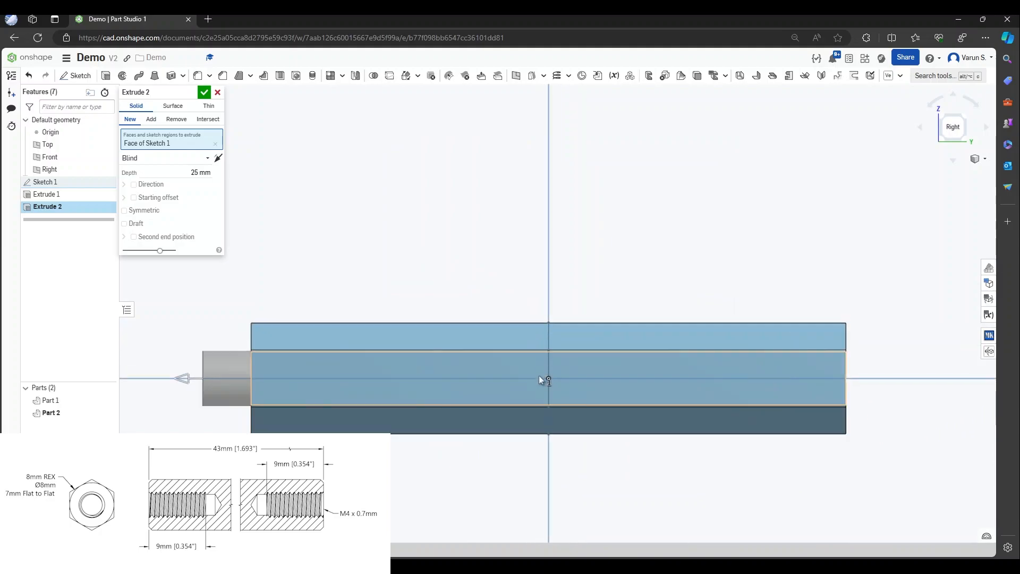
click(107, 401)
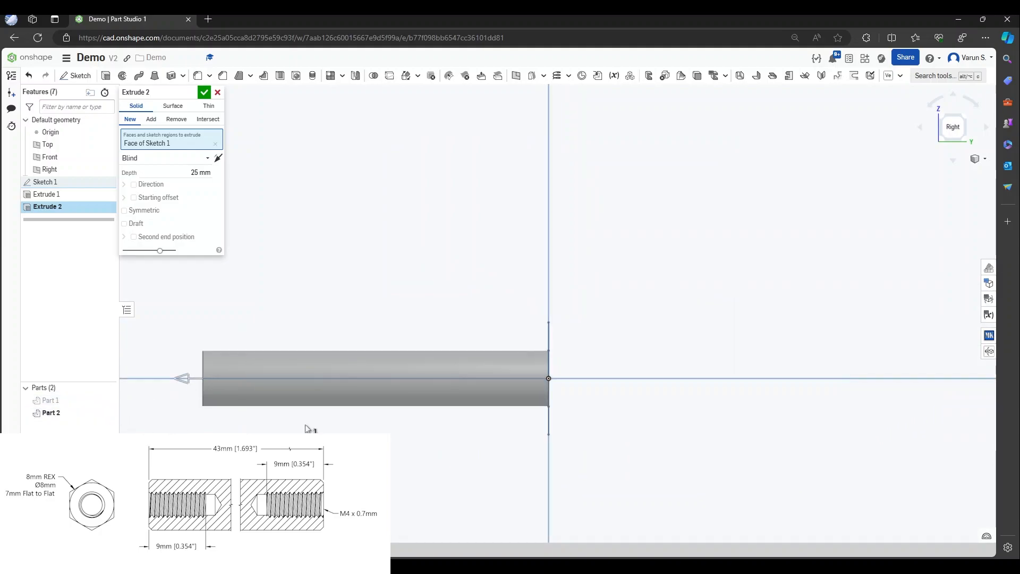
scroll(444, 341, down, 1)
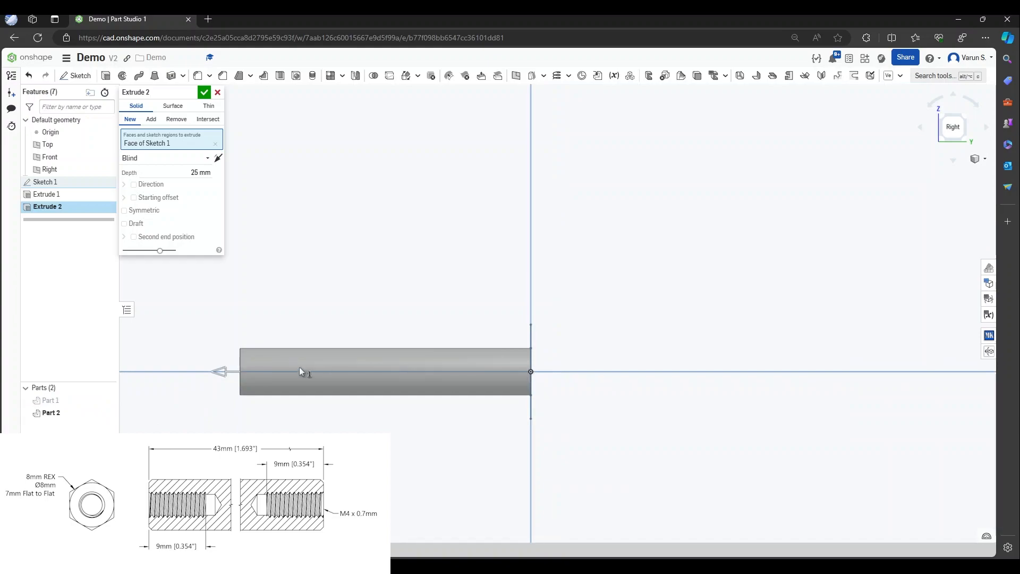
drag(221, 371, 314, 371)
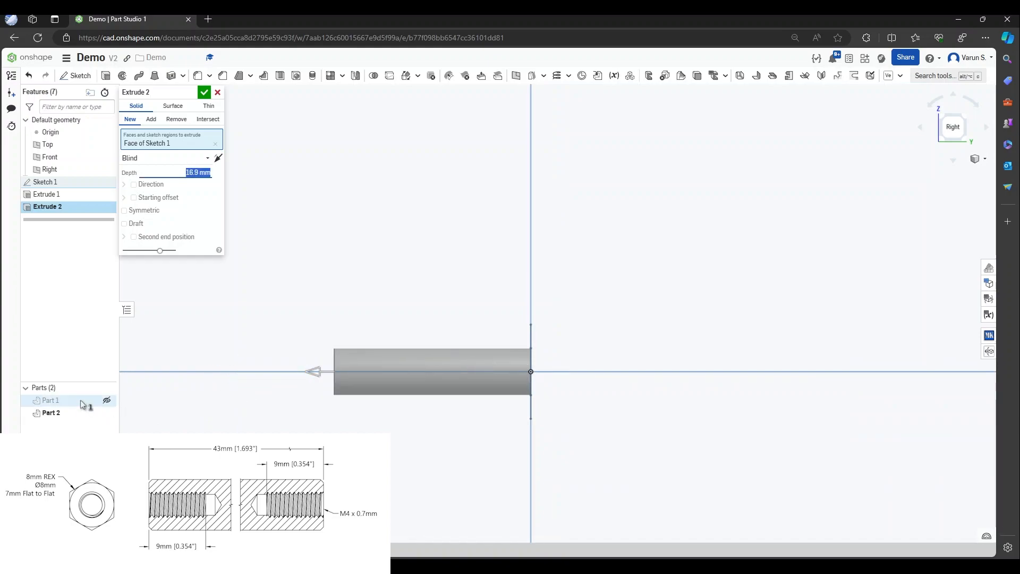
click(109, 400)
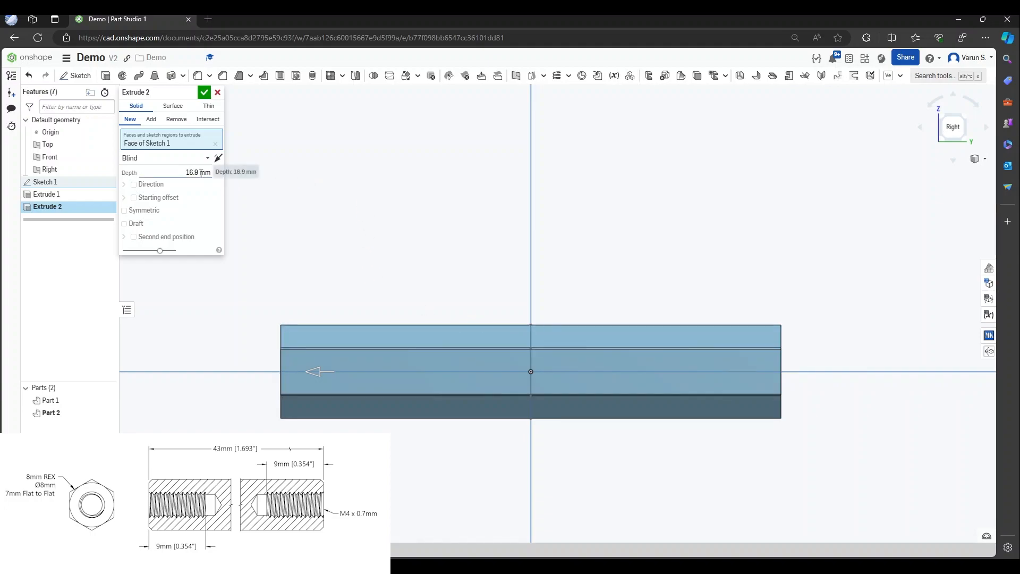
Make the inner blind extrusion symmetric about the sketch plane, set its depth to 43-18 mm and accept the feature.
click(142, 210)
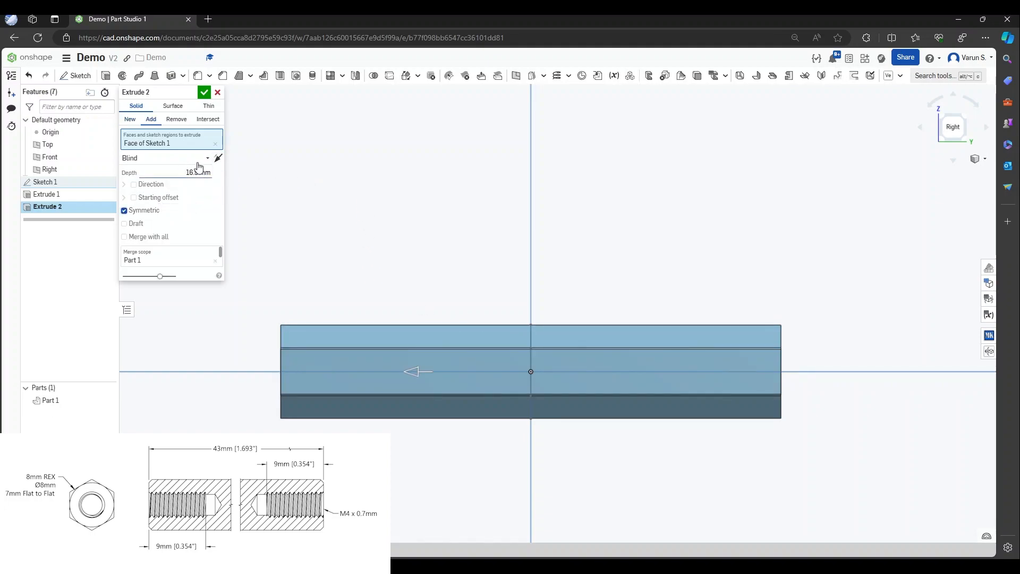
click(193, 160)
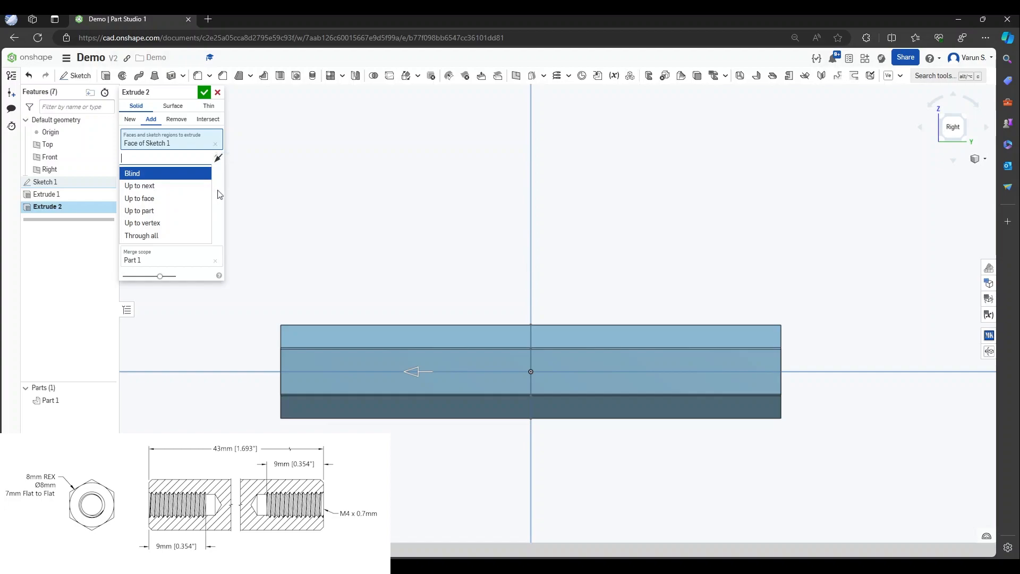
click(196, 172)
click(196, 172)
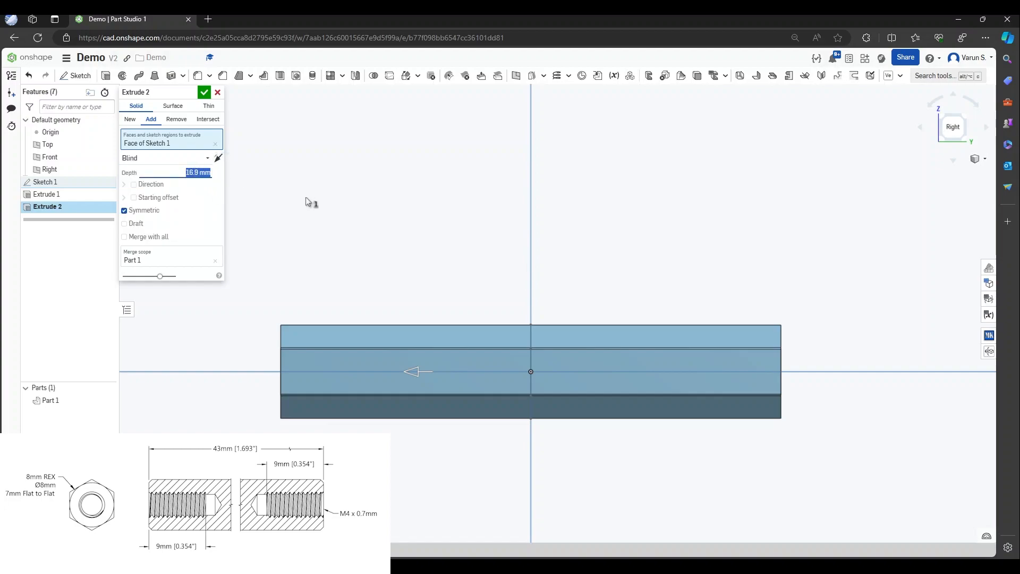
text(42)
text(3)
text(-18)
key(Return)
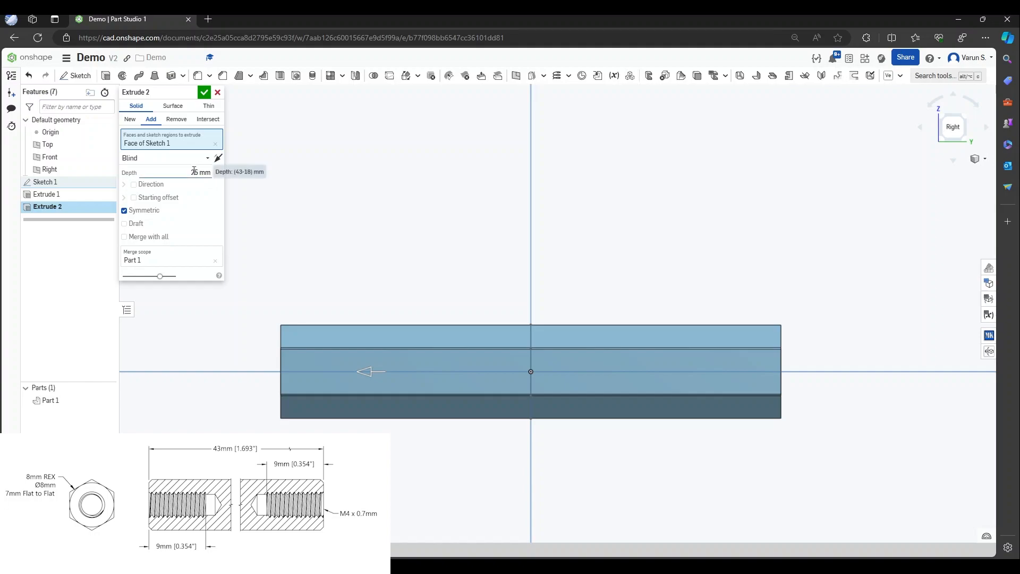
right_drag(305, 260, 340, 282)
right_drag(253, 150, 478, 366)
click(204, 92)
click(957, 123)
scroll(563, 314, up, 5)
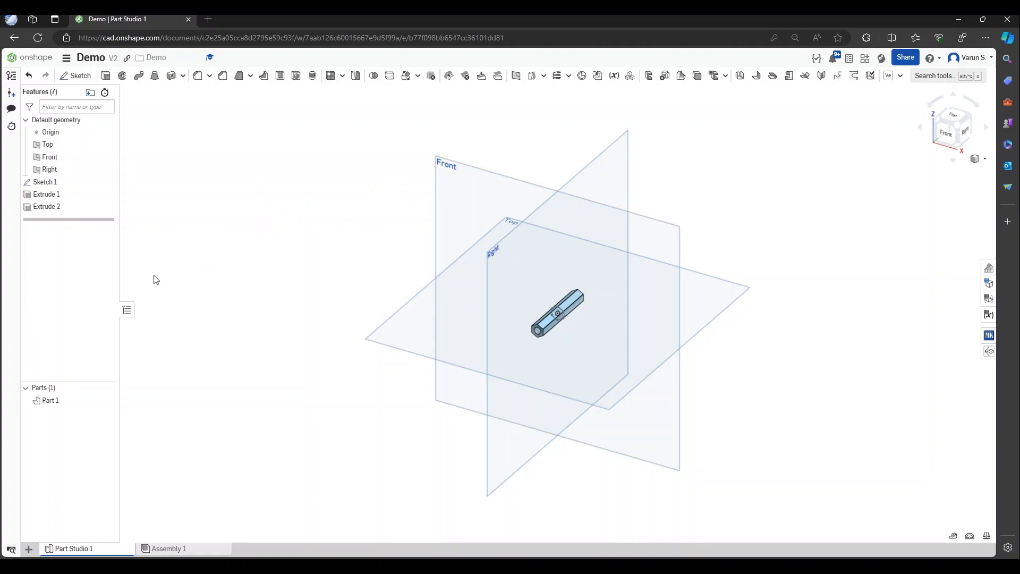
click(55, 401)
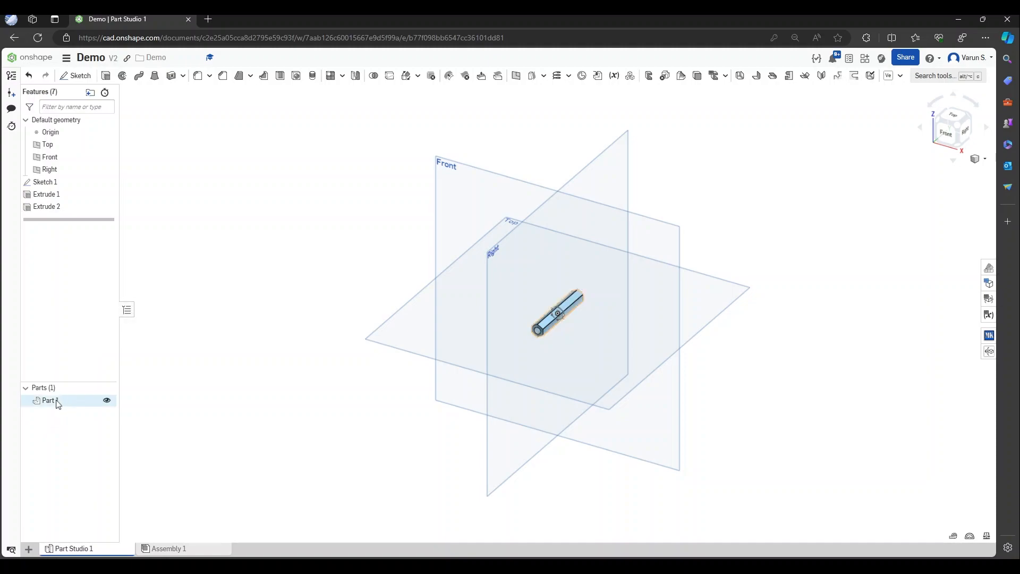
click(229, 310)
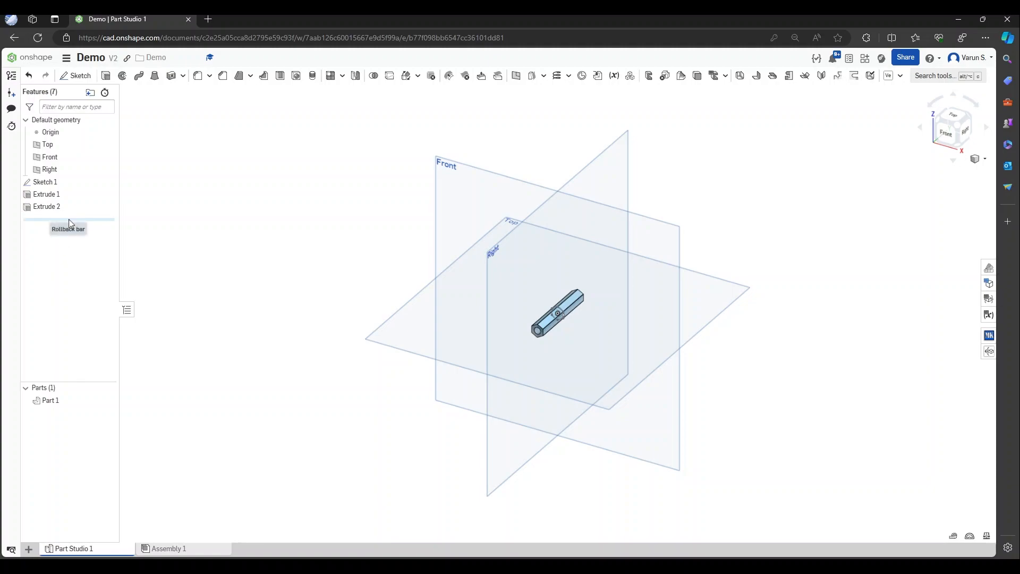
Roll the feature history back to before the second extrusion and examine the shaft's bore from its end.
mouse_move(68, 219)
mouse_down()
mouse_move(68, 162)
mouse_move(69, 200)
mouse_up()
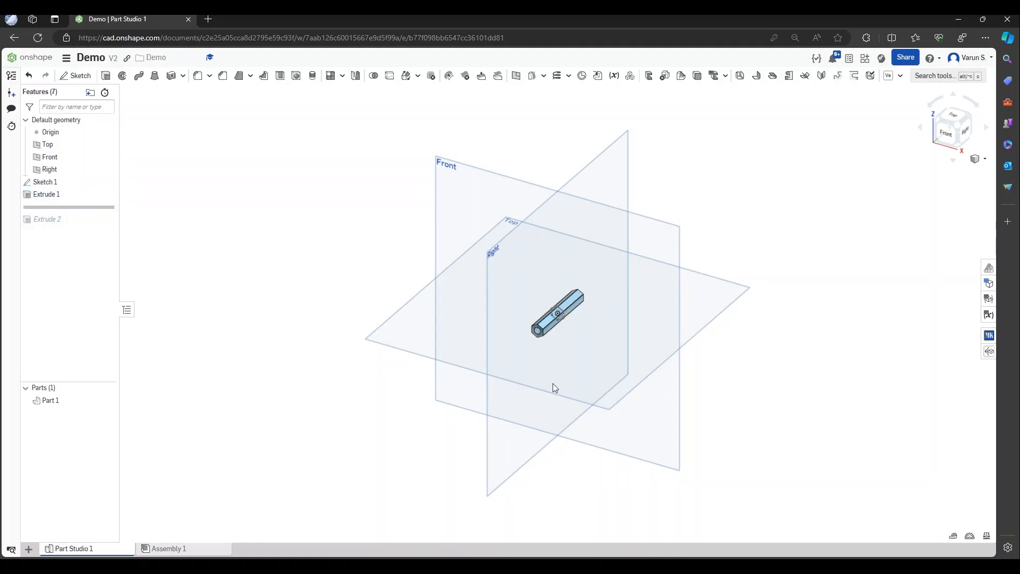
scroll(542, 329, up, 5)
right_drag(552, 314, 570, 302)
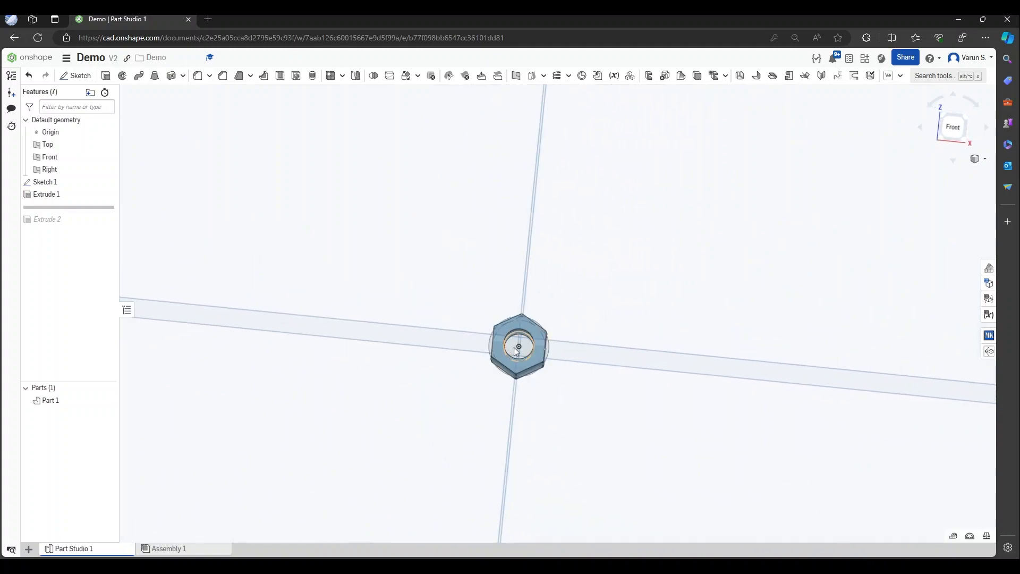
mouse_move(513, 352)
right_down()
mouse_move(528, 358)
mouse_move(505, 351)
right_up()
Roll the feature history back to before Sketch 1 and view the Front plane head-on.
drag(71, 206, 86, 198)
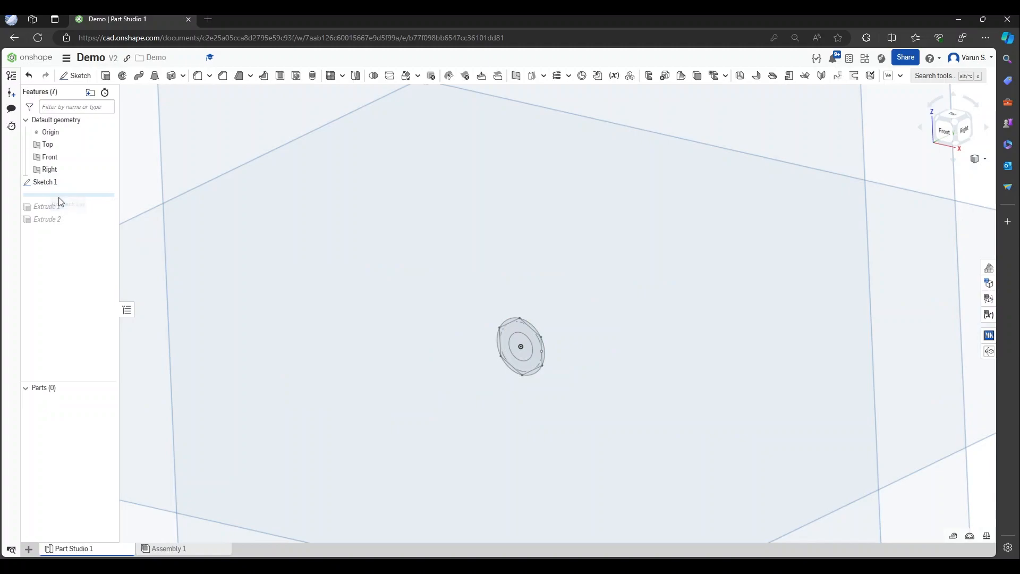
drag(55, 192, 61, 180)
scroll(533, 402, down, 2)
scroll(534, 402, down, 2)
scroll(572, 326, down, 2)
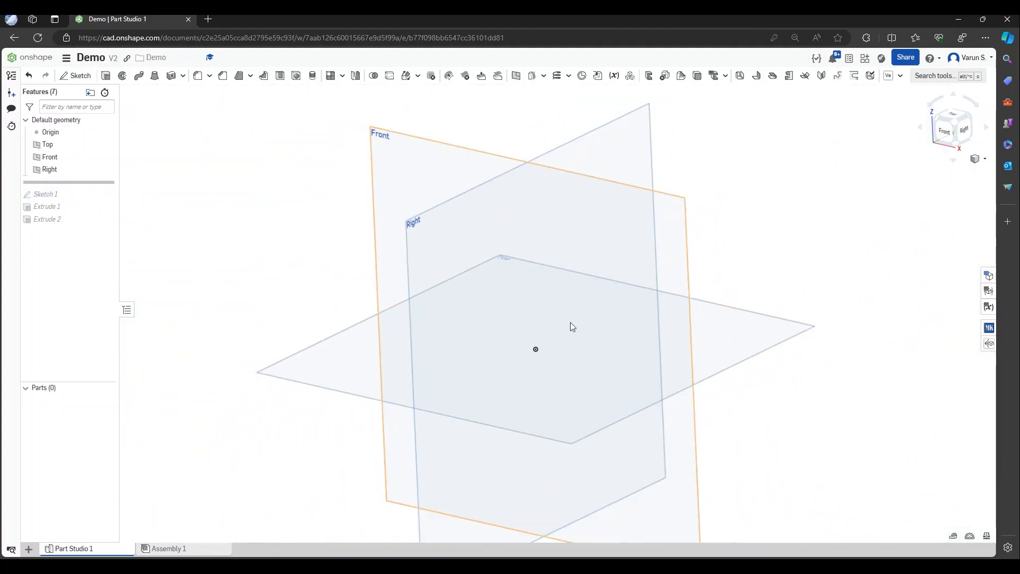
click(951, 132)
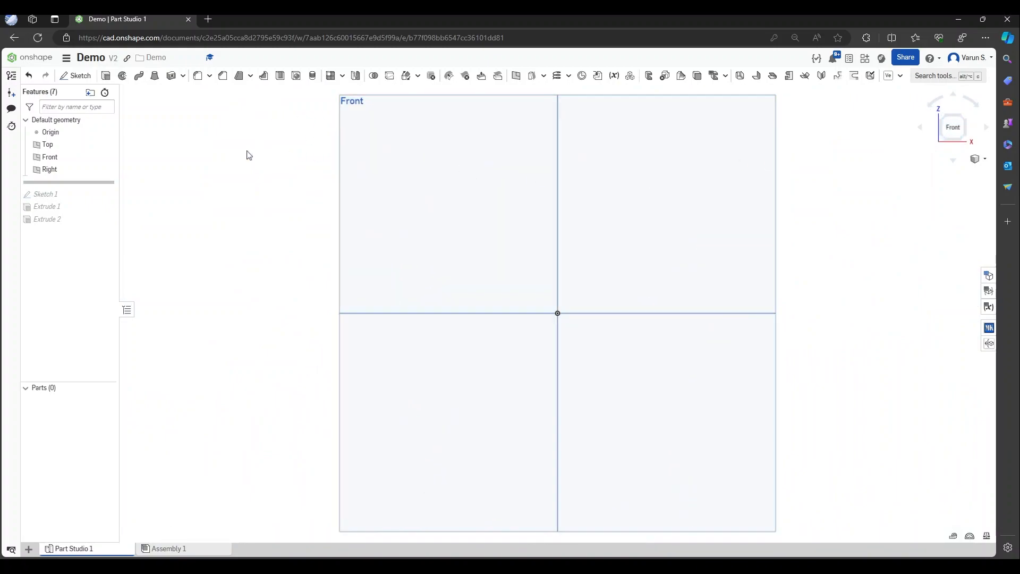
scroll(555, 321, down, 1)
scroll(562, 323, up, 1)
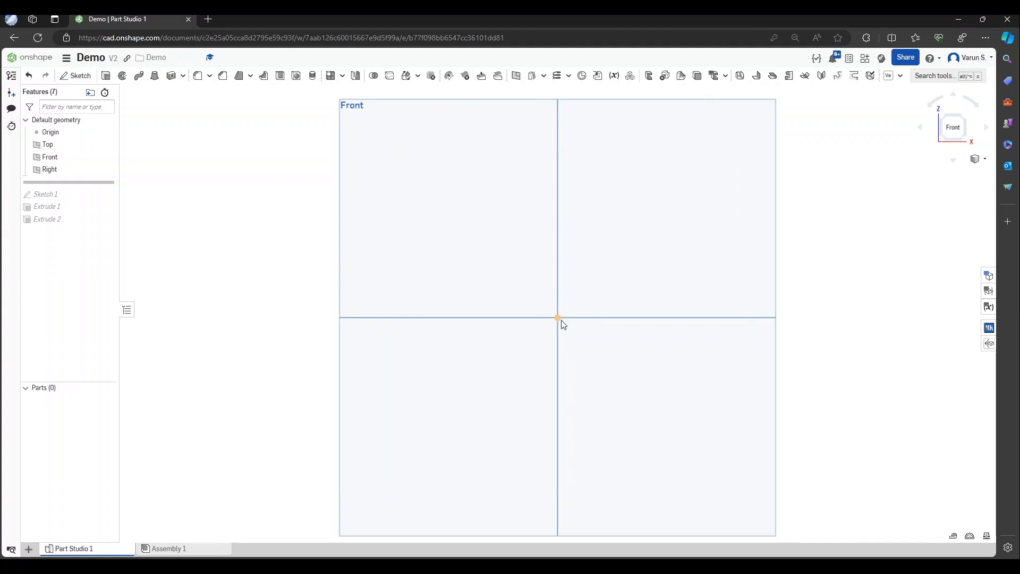
scroll(550, 323, down, 1)
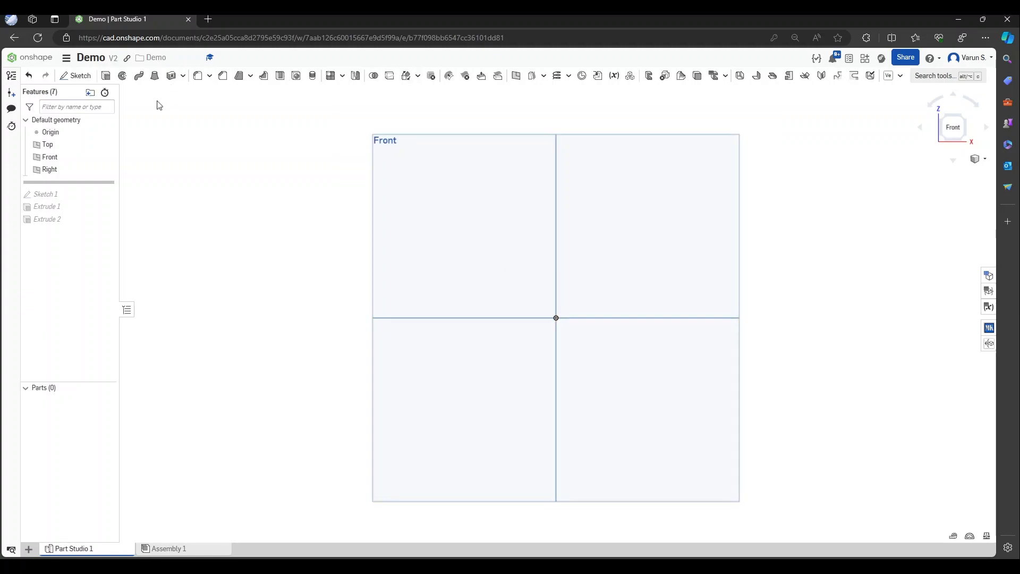
click(122, 79)
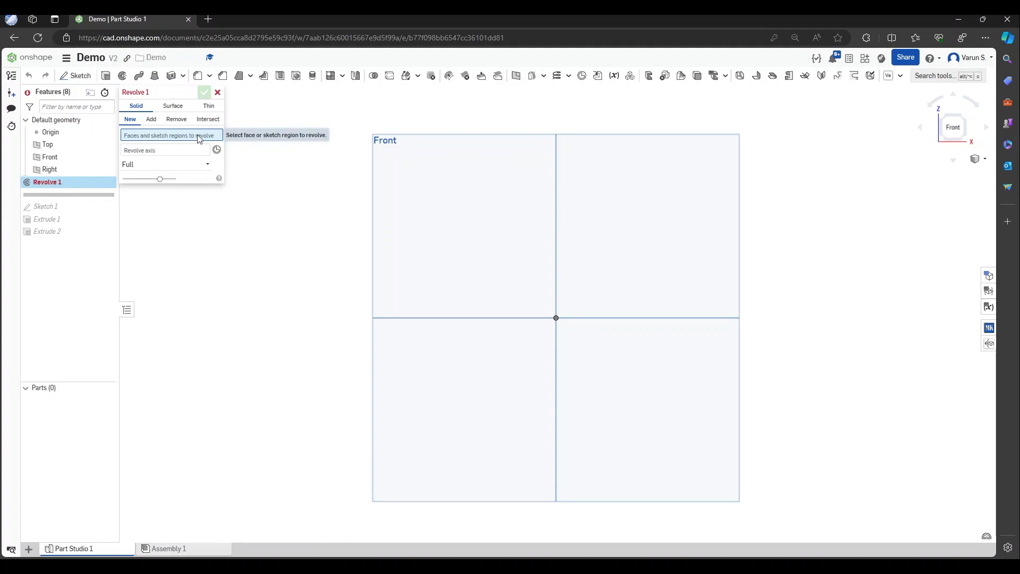
click(180, 153)
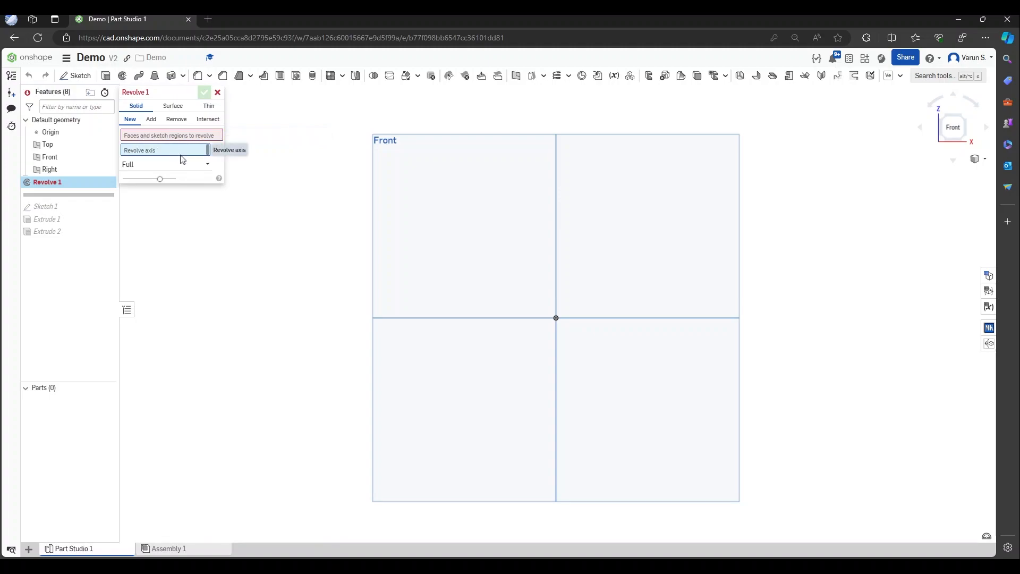
click(217, 93)
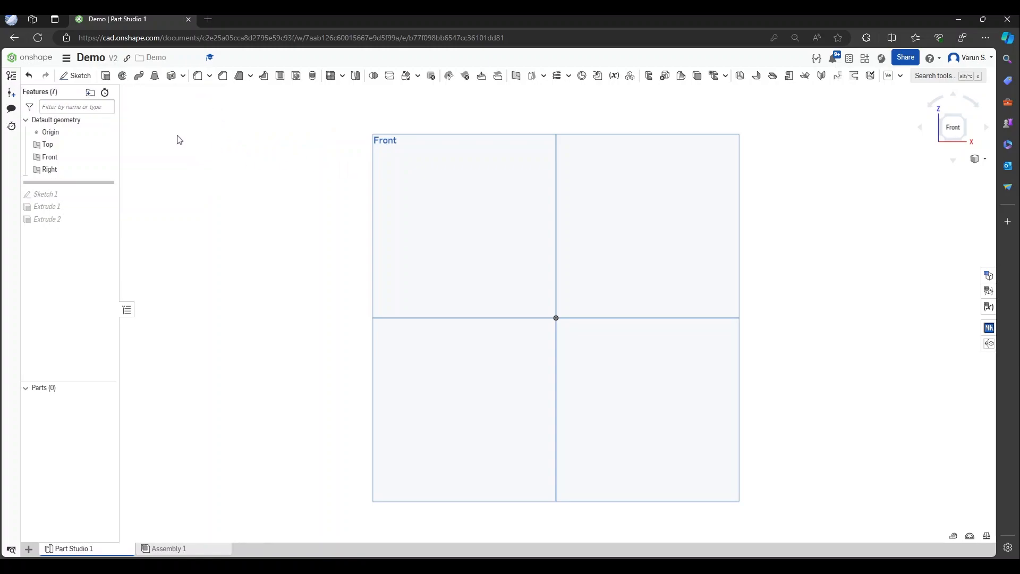
Start a sketch on the Front plane and draw a circle with a diameter of 1 inch directly above the origin.
click(79, 80)
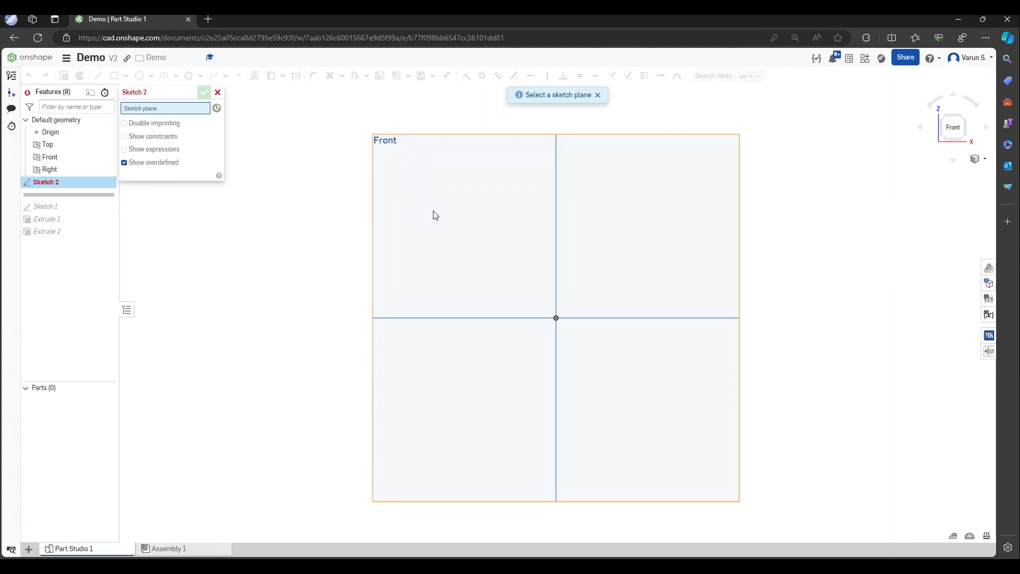
click(454, 190)
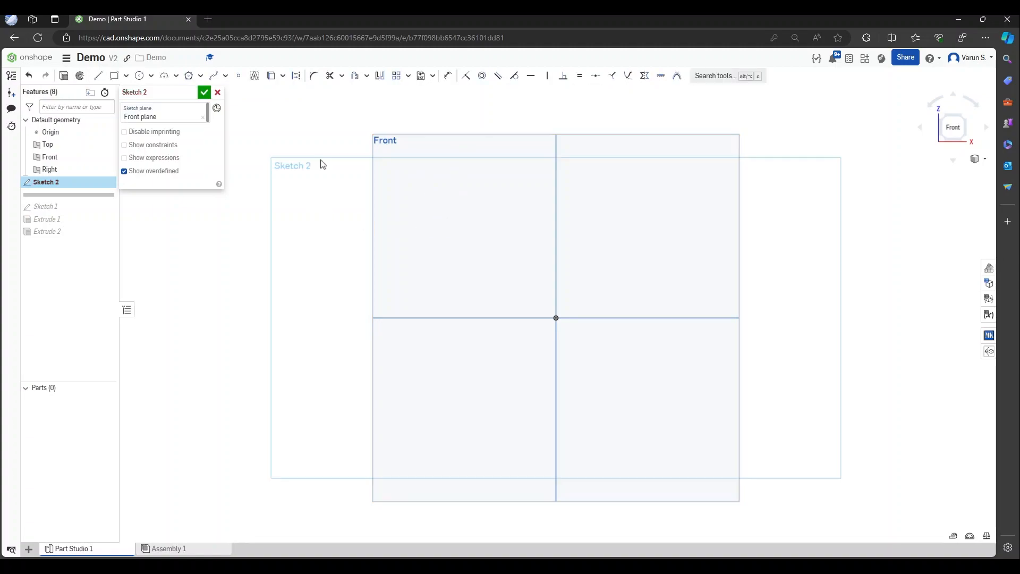
click(139, 78)
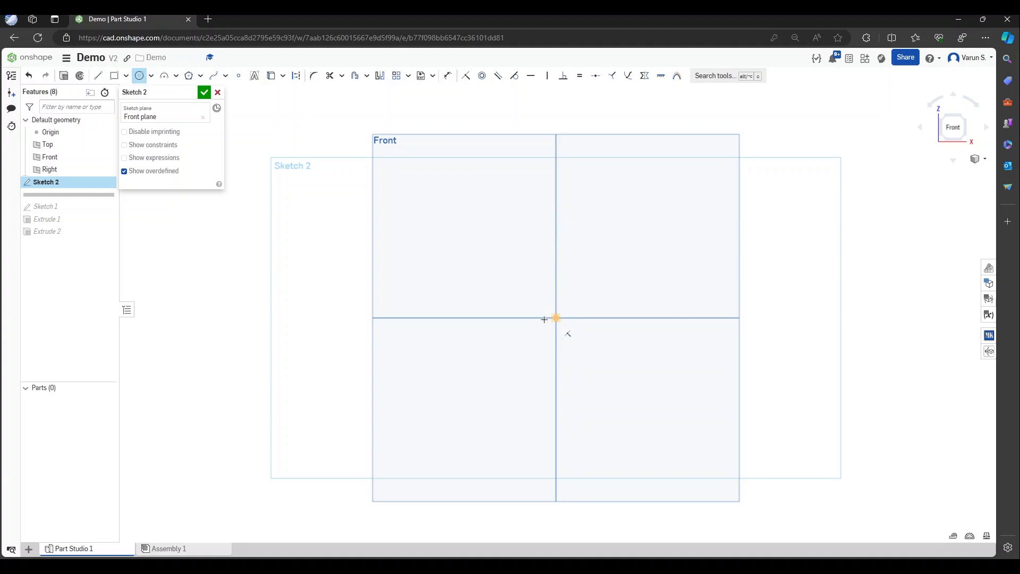
click(555, 218)
click(594, 238)
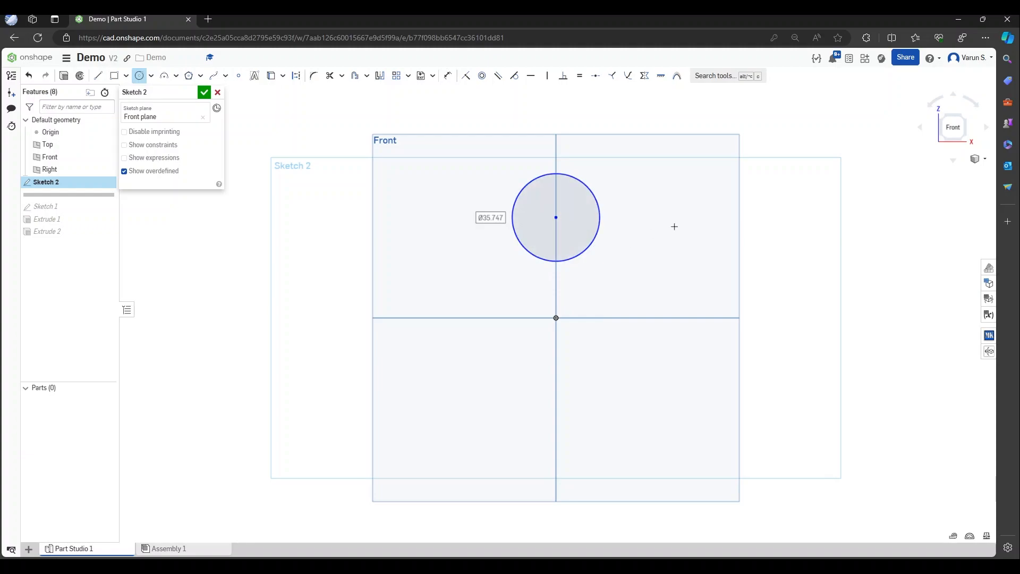
text(1inch)
key(Return)
scroll(563, 209, up, 2)
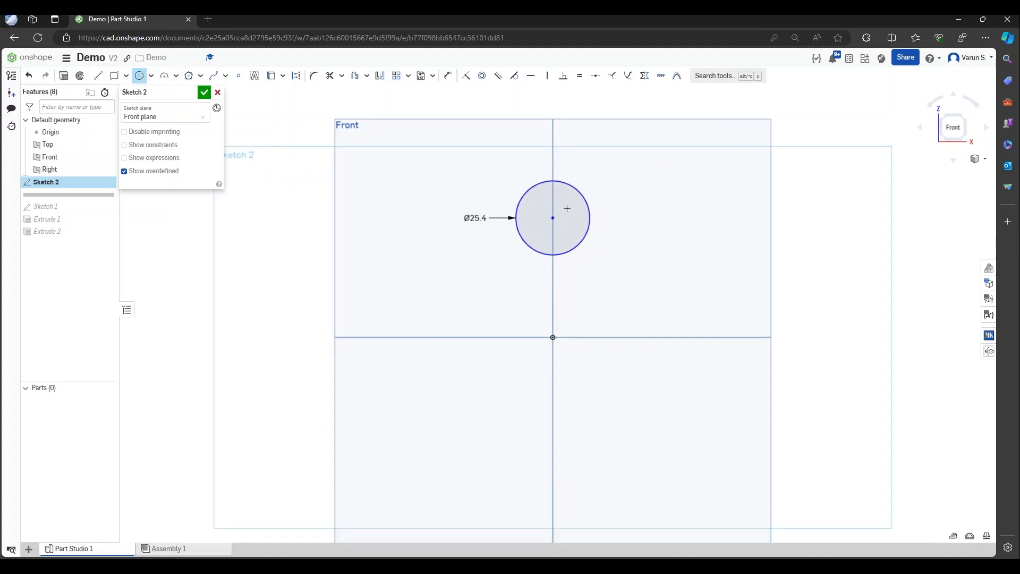
key(Escape)
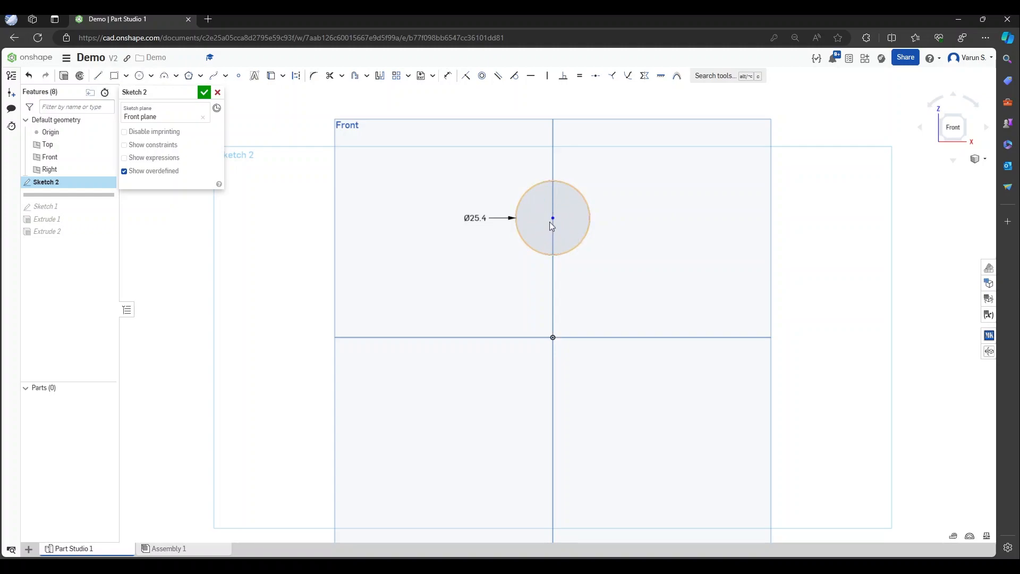
Draw a vertical line through the circle's centre, extending beyond the circle above and below, and accept the sketch.
click(99, 78)
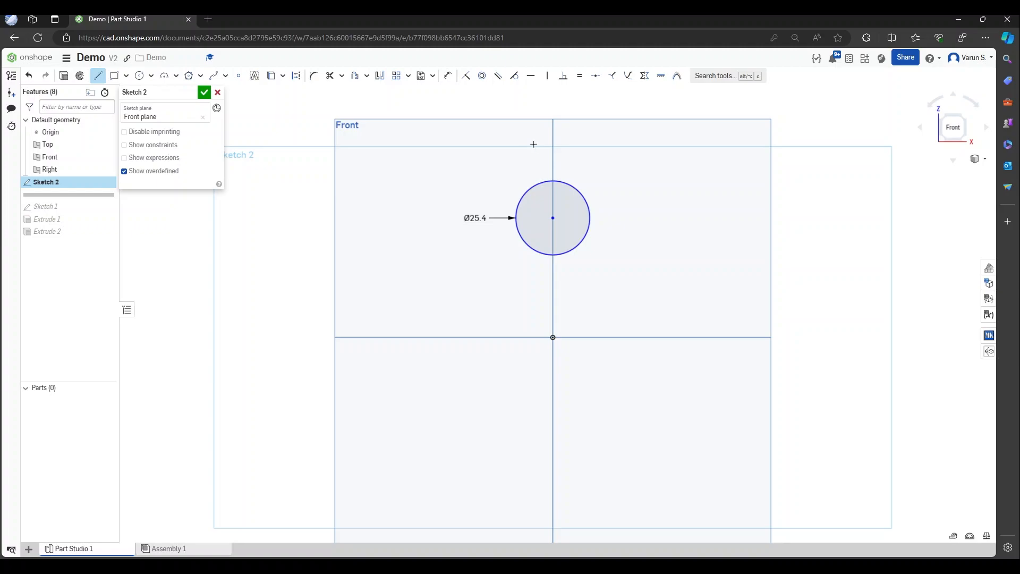
click(552, 170)
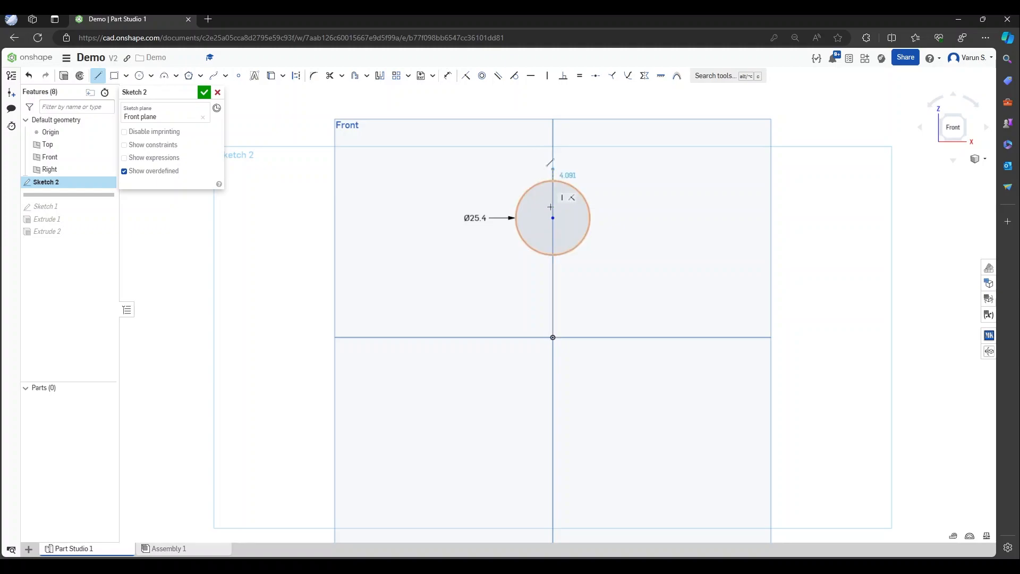
click(553, 275)
key(Escape)
right_drag(818, 243, 782, 267)
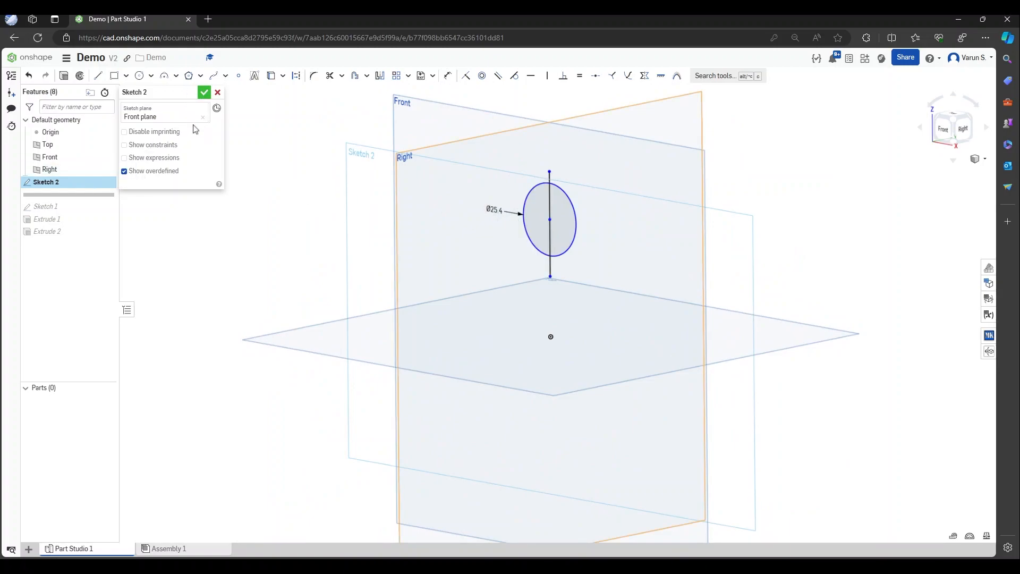
click(204, 92)
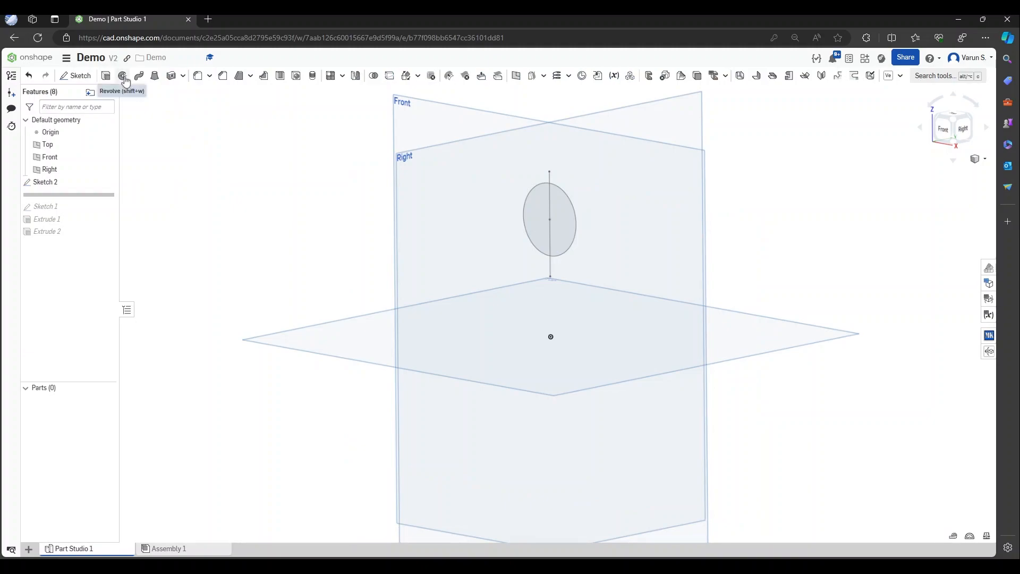
Revolve the right half of the circle as a new solid, full turn about the vertical sketch line, and accept the feature.
click(122, 75)
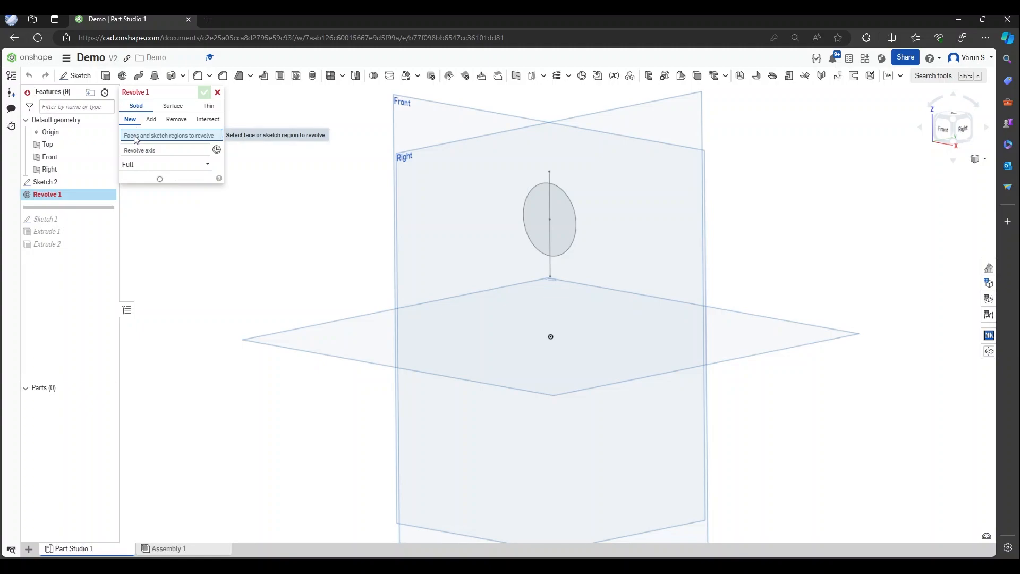
right_drag(314, 241, 406, 249)
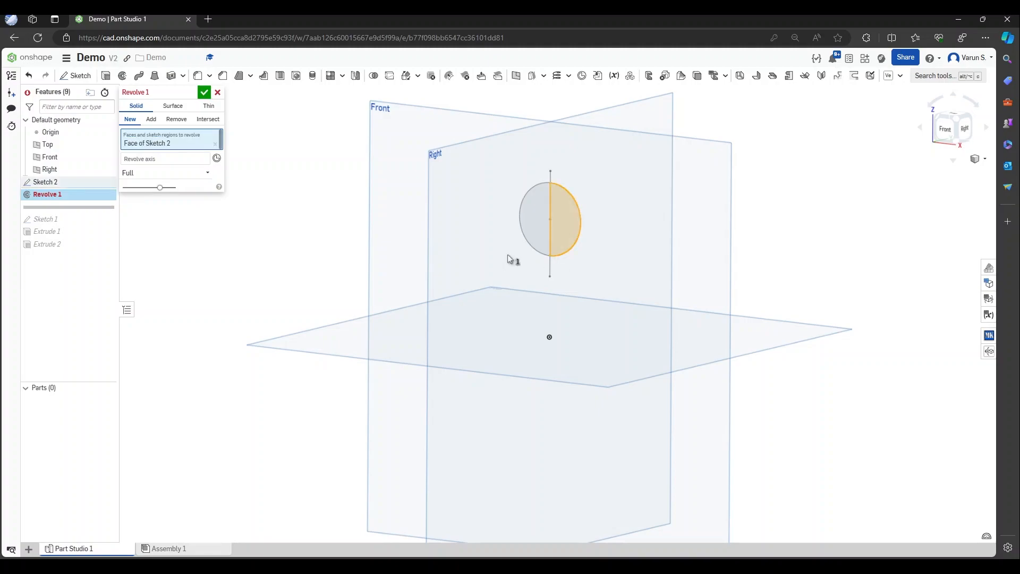
click(184, 161)
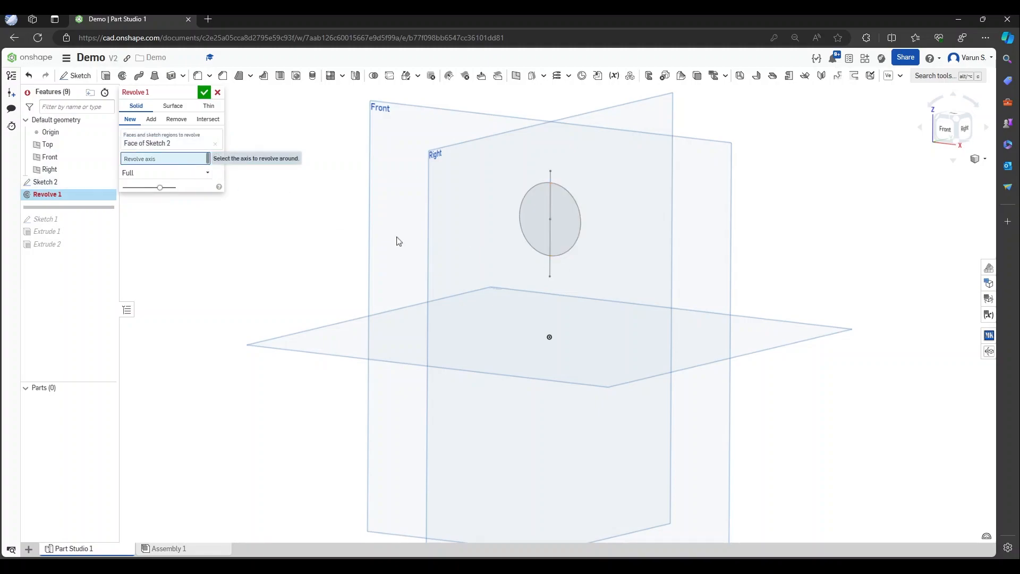
click(551, 263)
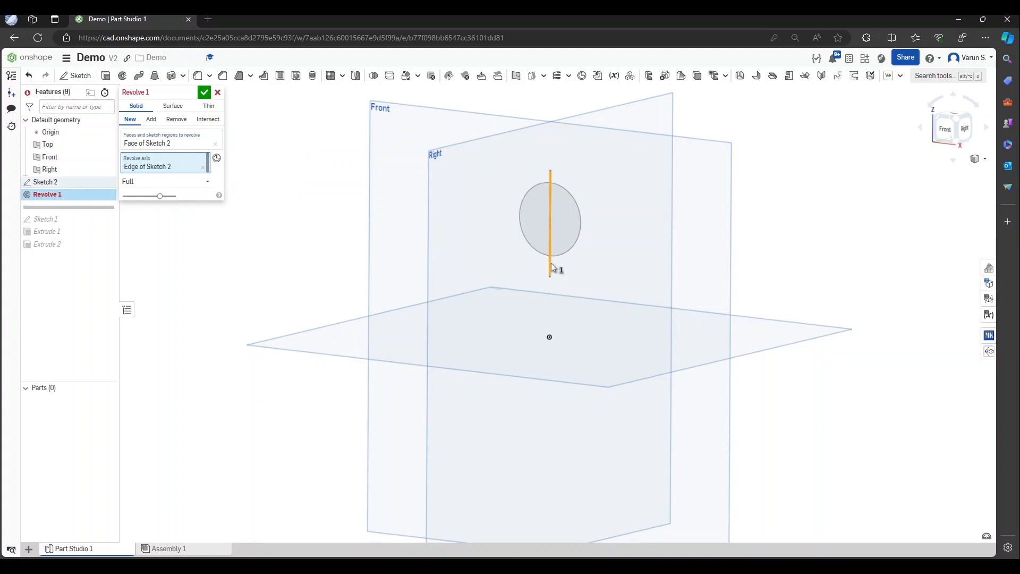
click(204, 183)
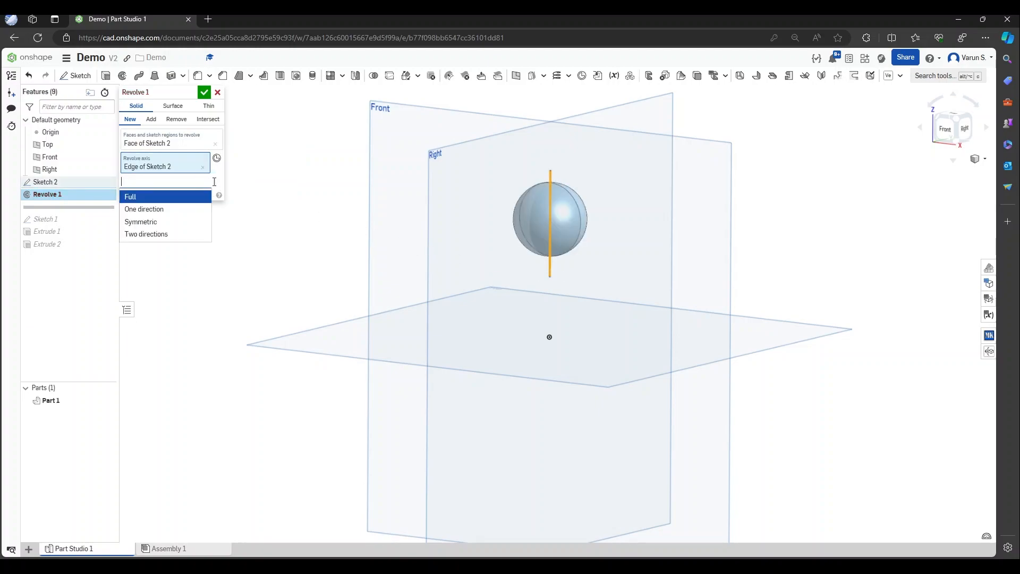
click(165, 198)
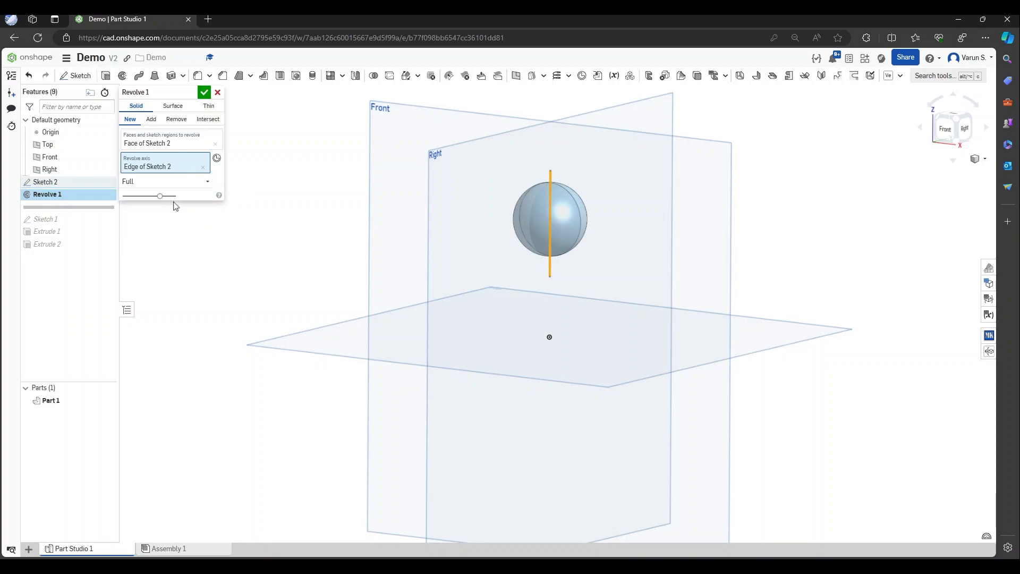
right_drag(343, 236, 587, 212)
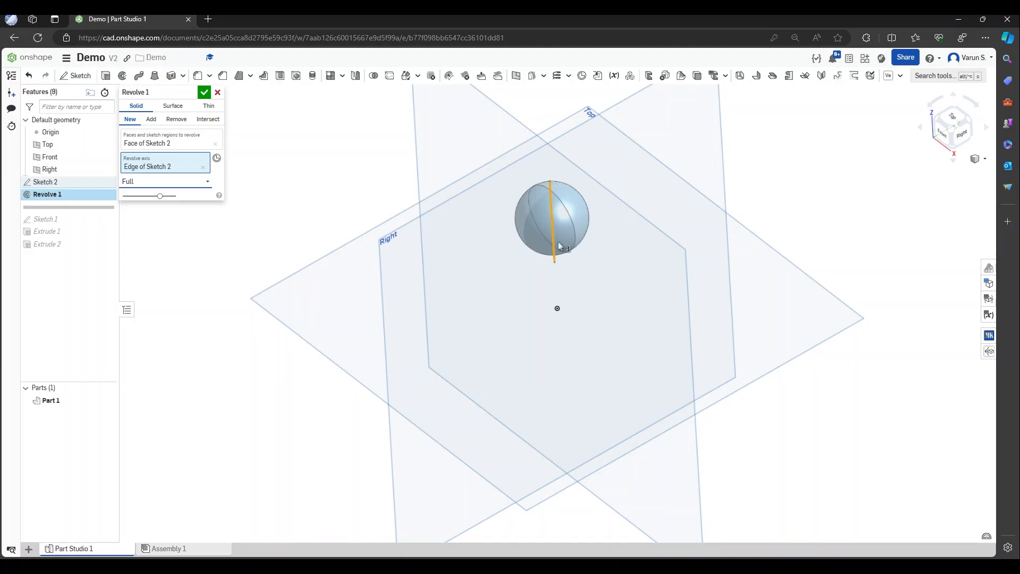
right_drag(489, 240, 568, 216)
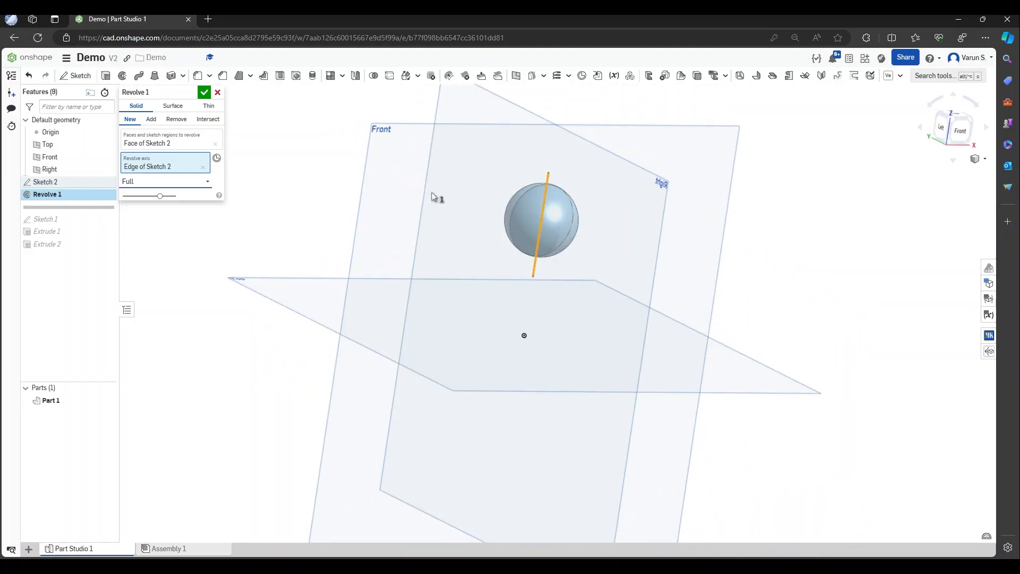
right_drag(433, 197, 202, 97)
click(204, 93)
Roll the feature history forward past Extrude 2 and view the sphere and hex shaft together in an isometric view.
right_drag(316, 188, 478, 213)
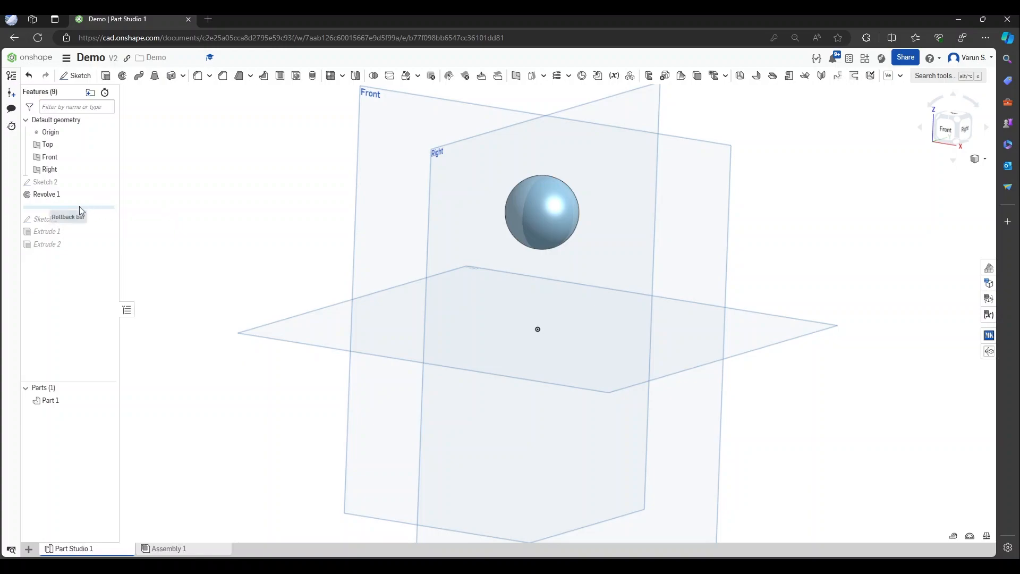
drag(80, 210, 84, 253)
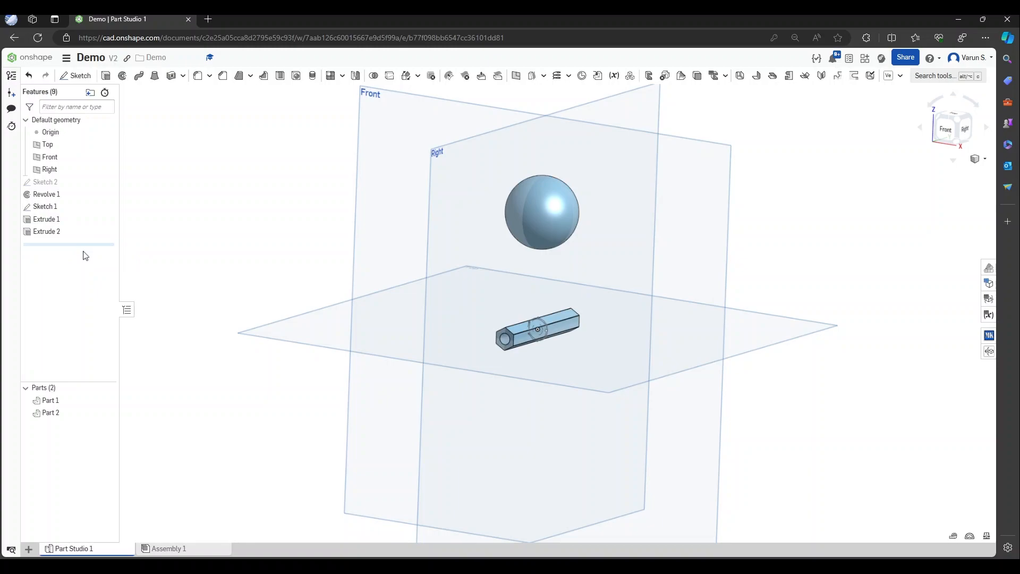
right_drag(274, 279, 262, 281)
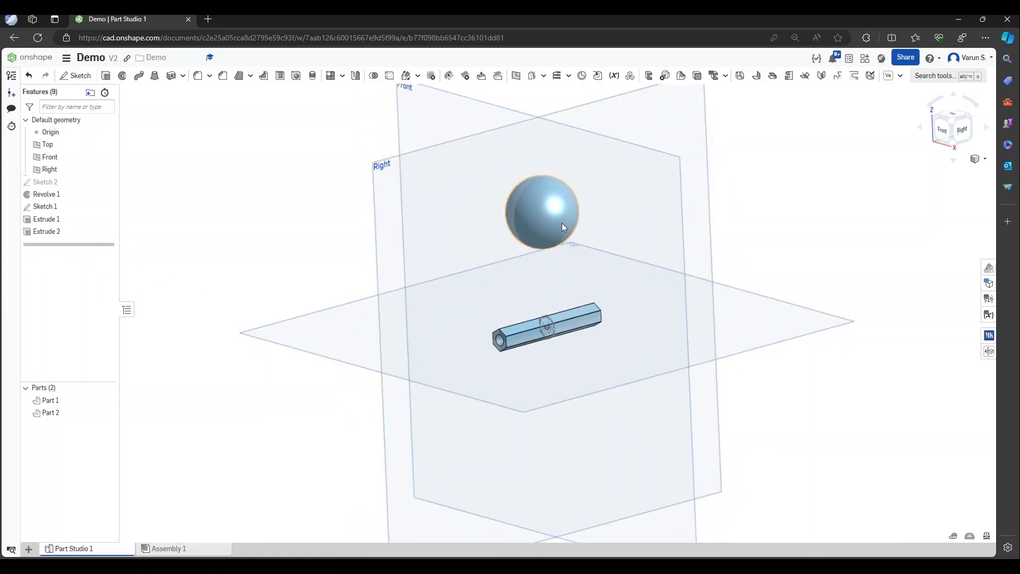
right_drag(520, 239, 543, 215)
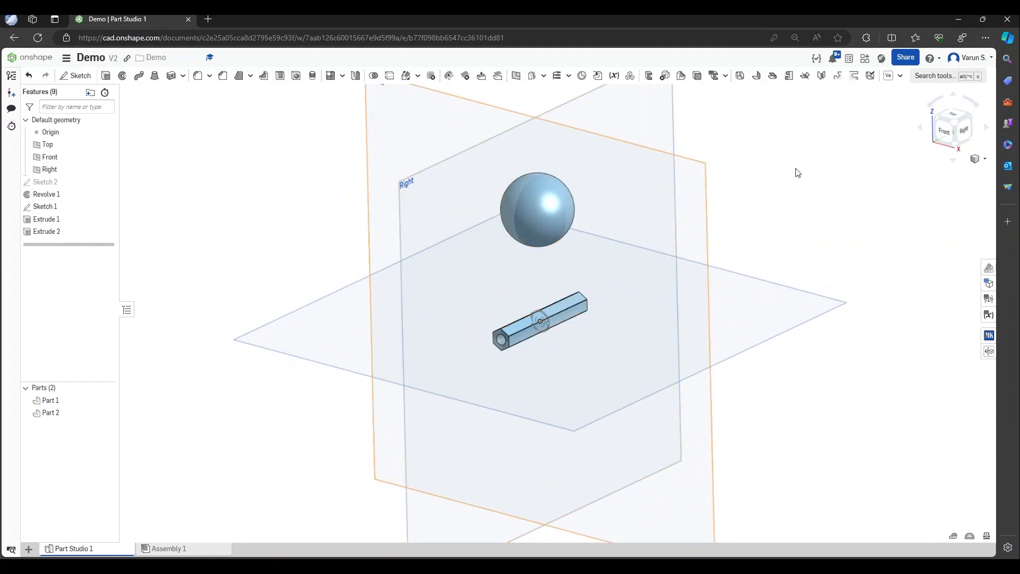
click(957, 126)
scroll(559, 343, up, 2)
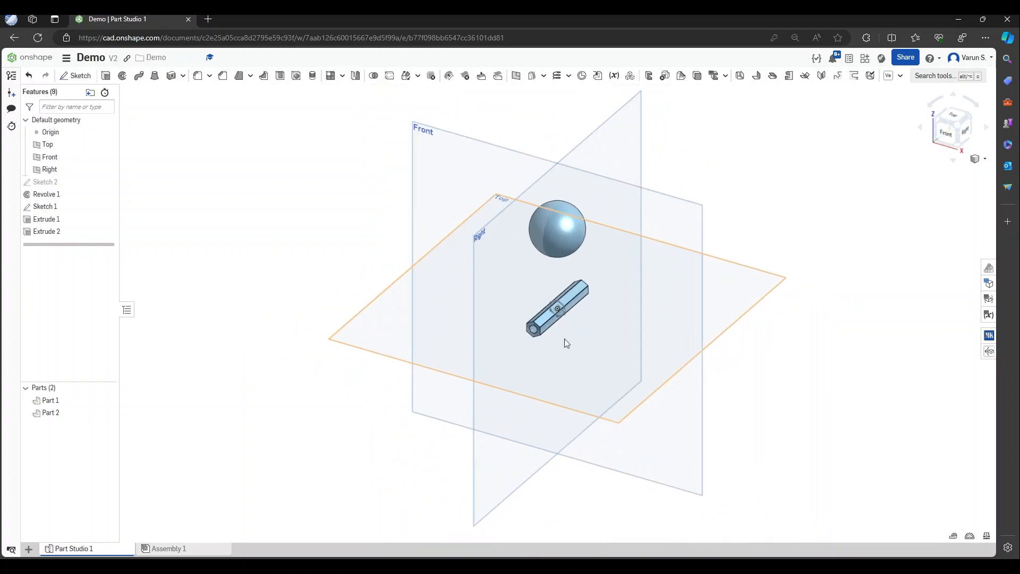